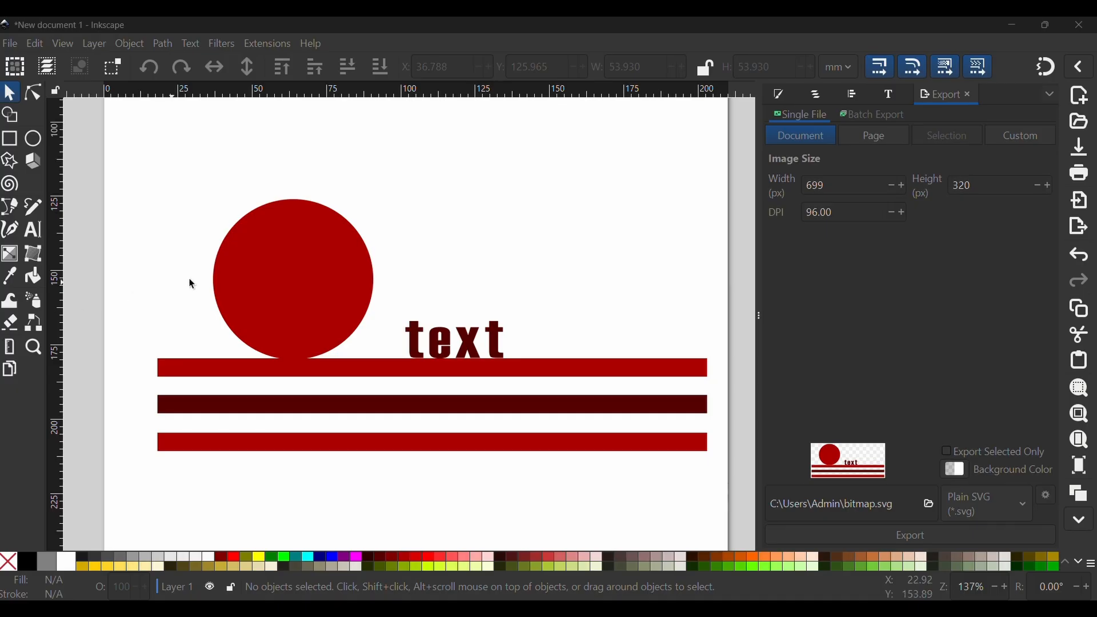
{"action": "left_click", "coordinate": [505, 378]}
{"action": "key", "text": "minus"}
{"action": "key", "text": "minus"}
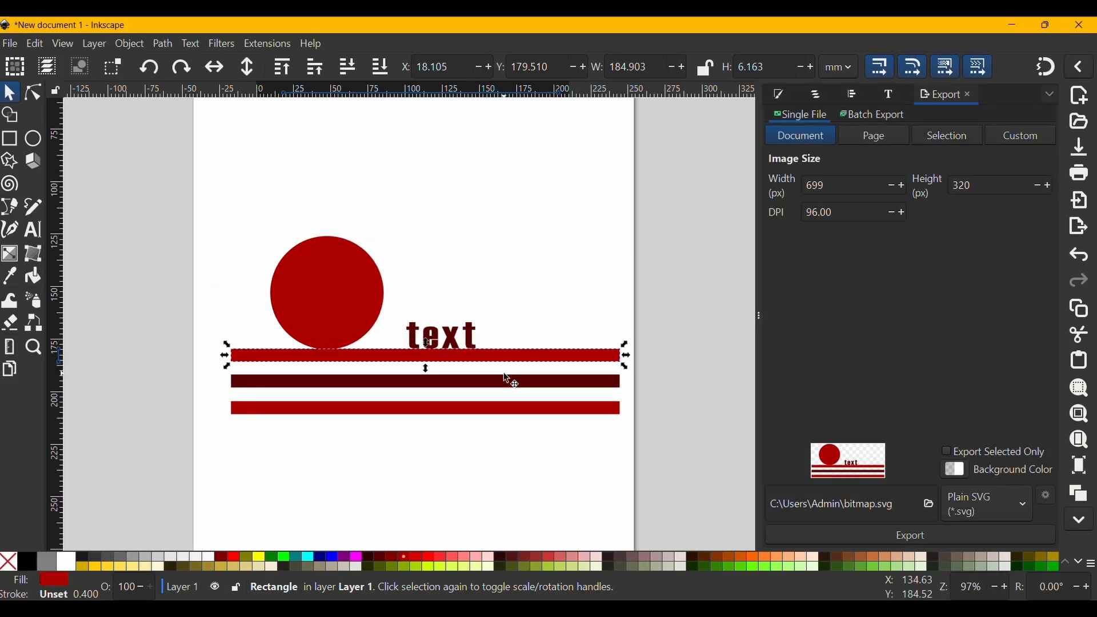
{"action": "left_click", "coordinate": [516, 298]}
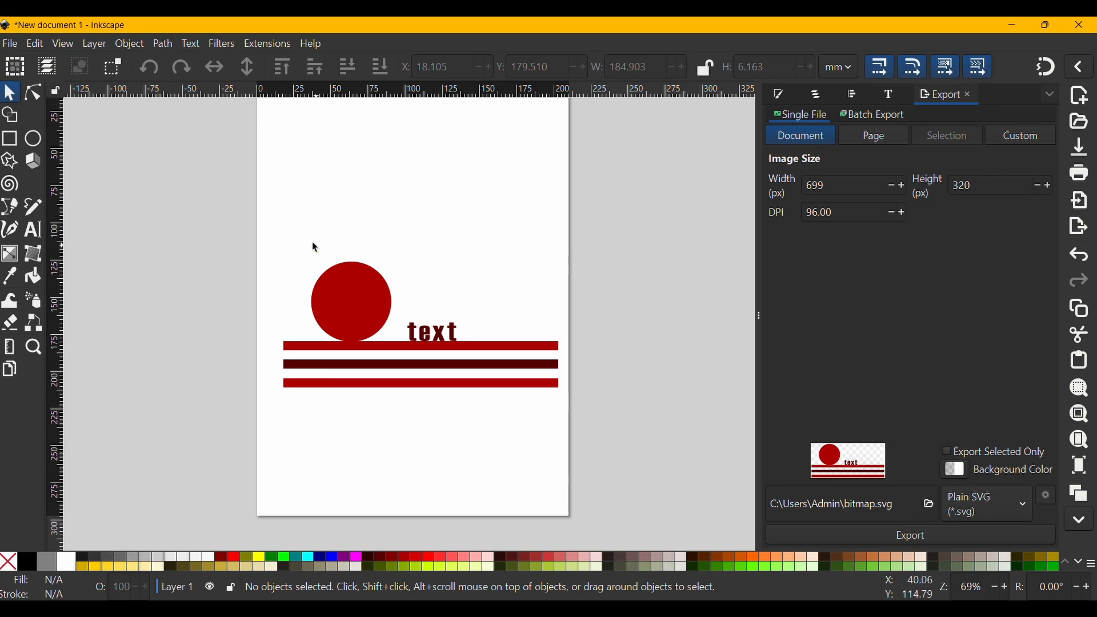
{"action": "left_click_drag", "start_coordinate": [401, 209], "coordinate": [374, 299]}
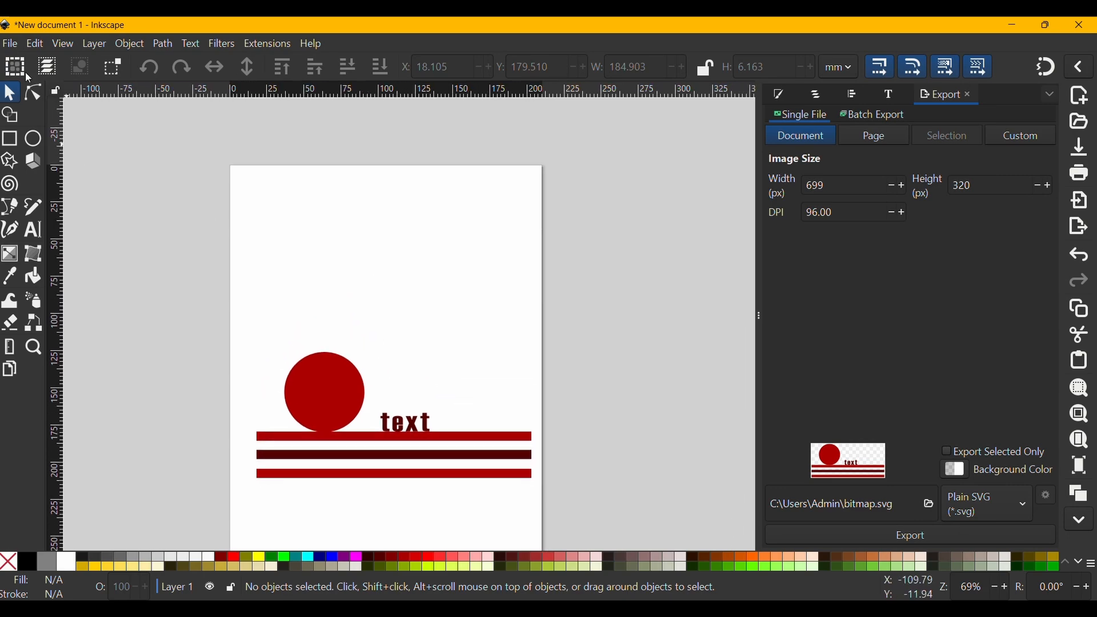
- Import paper.jpg into the document as an embedded image
{"action": "left_click", "coordinate": [11, 46]}
{"action": "left_click", "coordinate": [46, 233]}
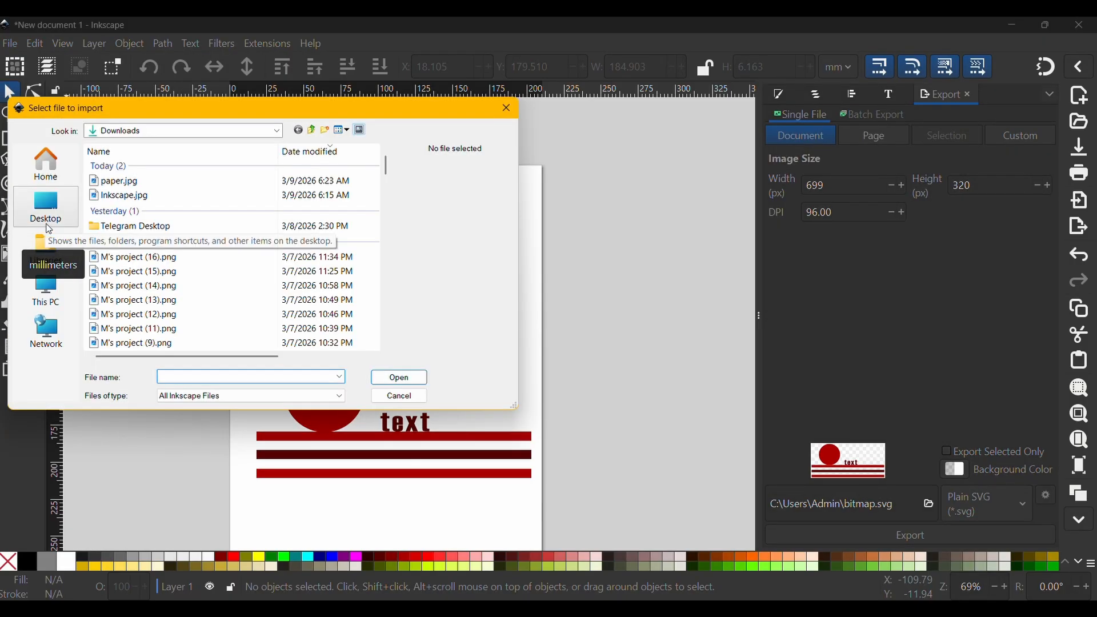
{"action": "left_click", "coordinate": [140, 182]}
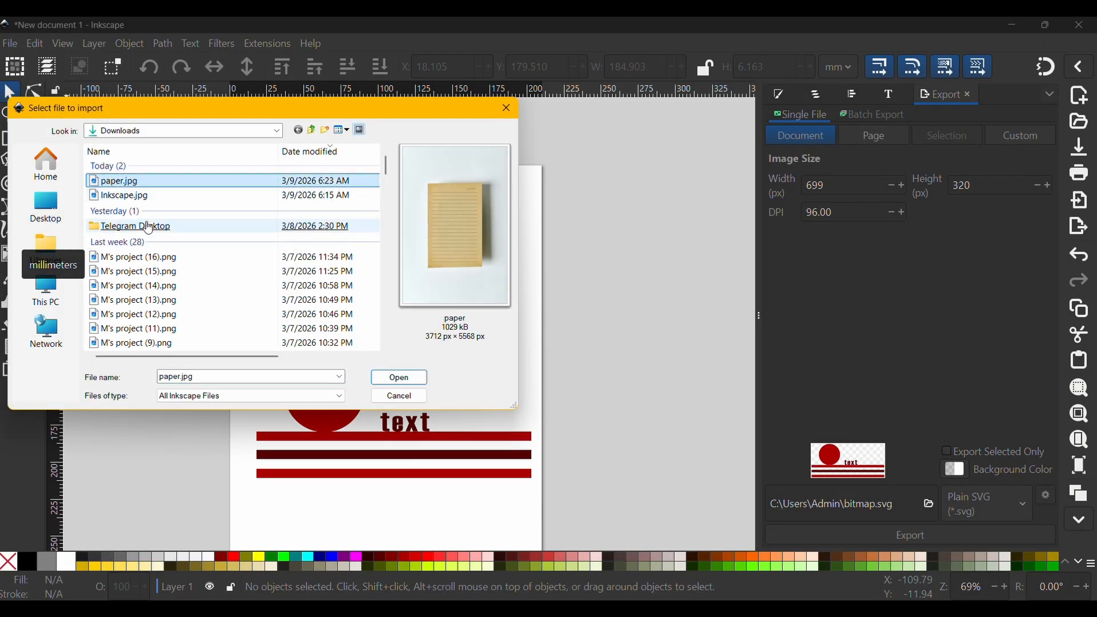
{"action": "key", "text": "Return"}
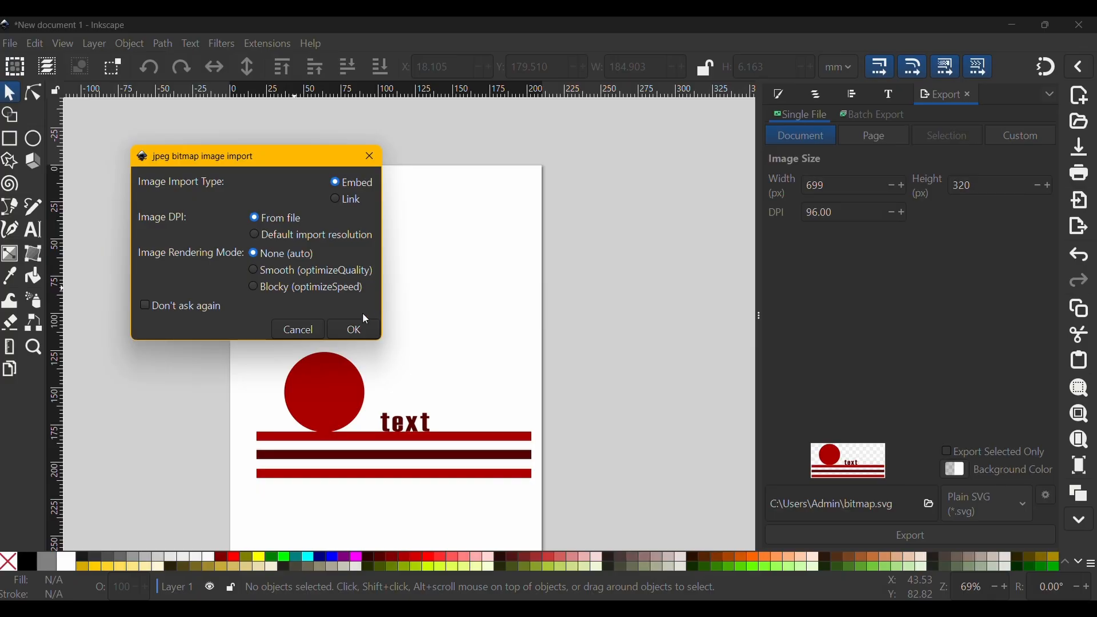
{"action": "left_click", "coordinate": [359, 320]}
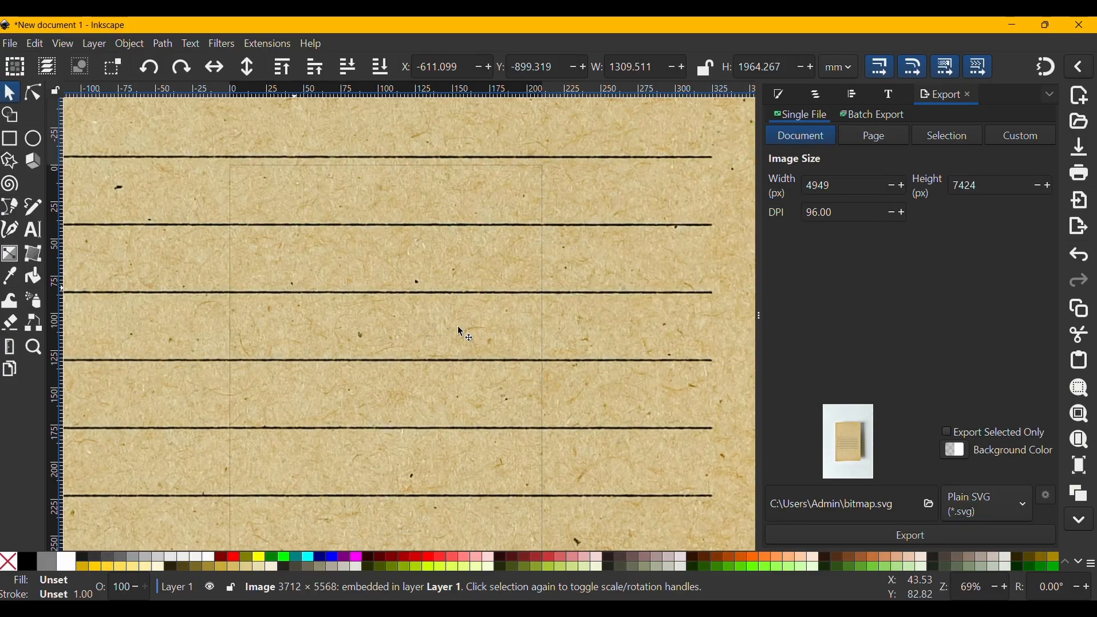
- Scale the imported photo down to about 134 × 202 mm
{"action": "key", "text": "minus"}
{"action": "key", "text": "minus"}
{"action": "key", "text": "minus"}
{"action": "key", "text": "minus"}
{"action": "key", "text": "minus"}
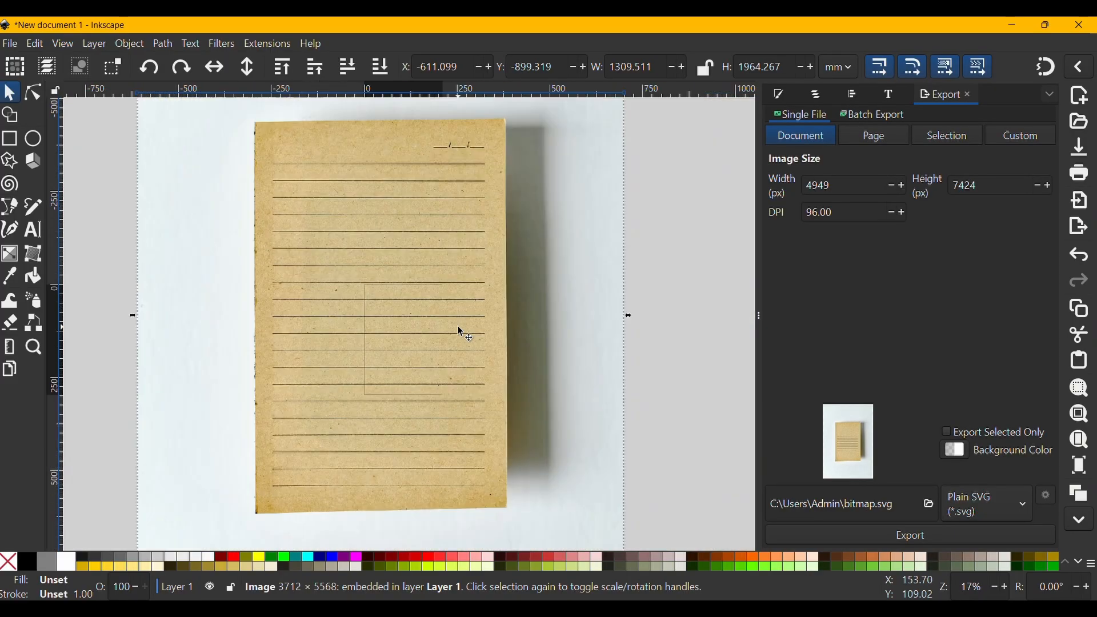
{"action": "scroll", "coordinate": [492, 323], "scroll_direction": "down", "scroll_amount": 1}
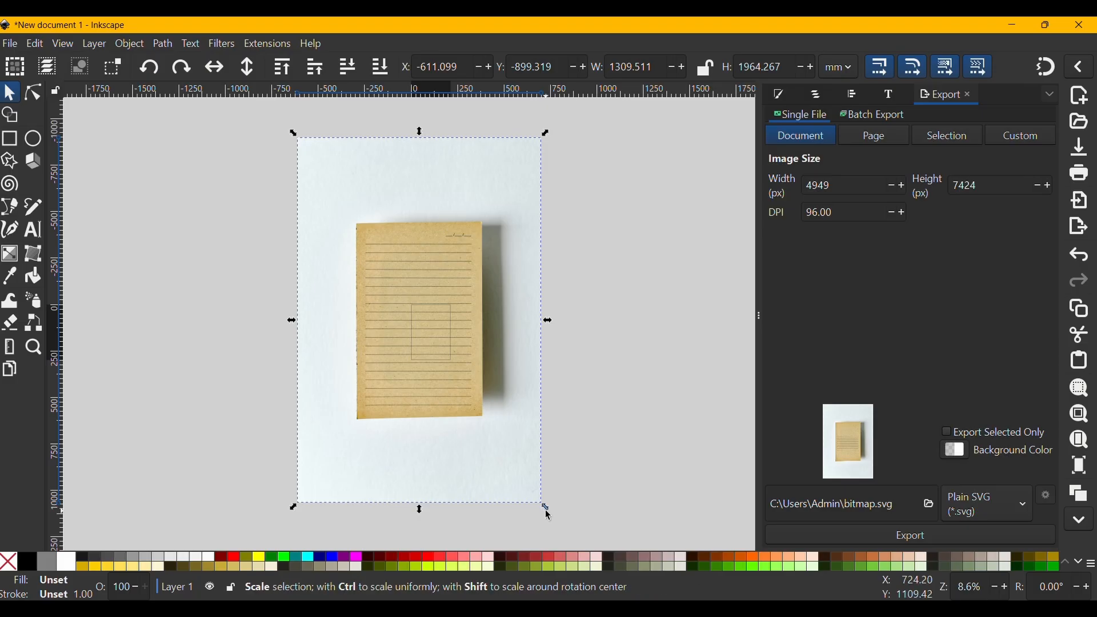
{"action": "left_click_drag", "start_coordinate": [548, 513], "coordinate": [444, 351]}
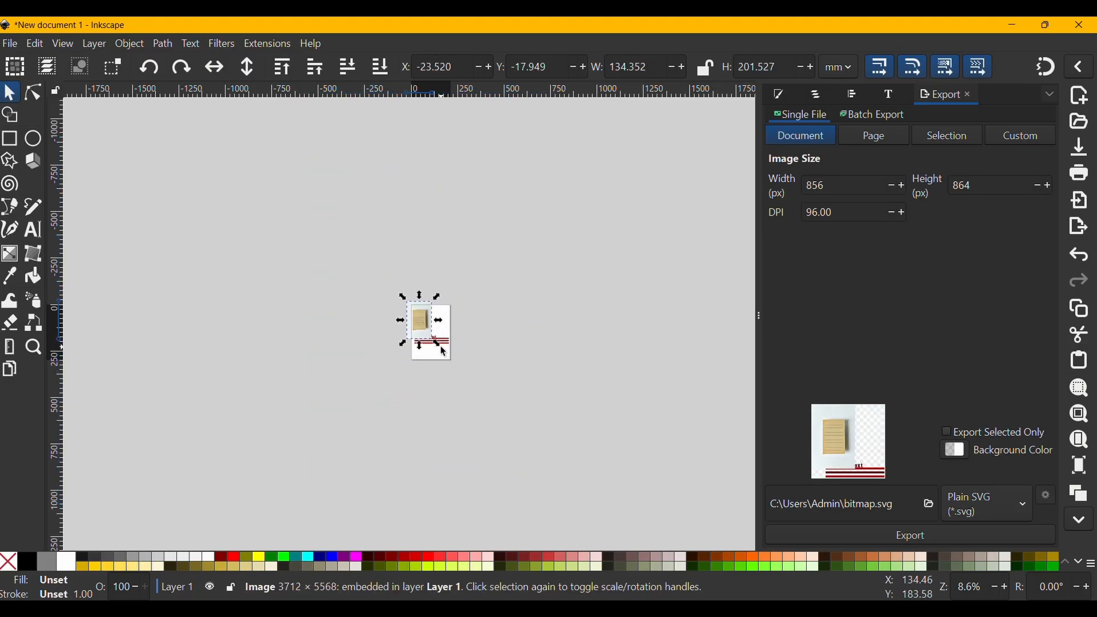
- With the Pen tool, trace a closed path through the four corners of the paper sheet in the photo
{"action": "scroll", "coordinate": [444, 352], "scroll_direction": "up", "scroll_amount": 4}
{"action": "scroll", "coordinate": [444, 351], "scroll_direction": "up", "scroll_amount": 4}
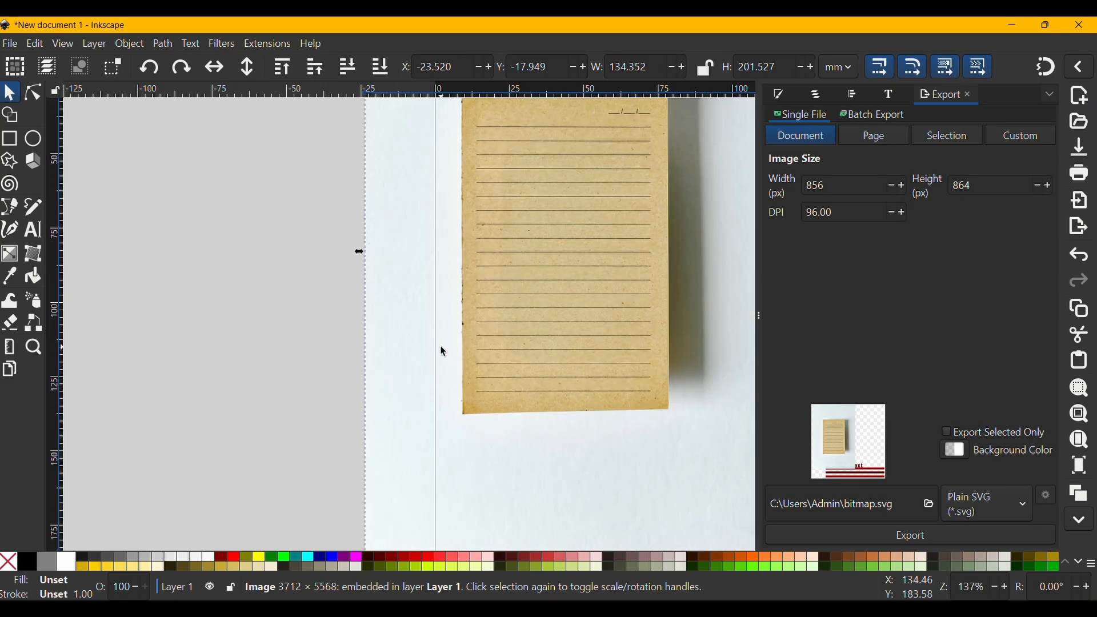
{"action": "scroll", "coordinate": [444, 352], "scroll_direction": "up", "scroll_amount": 1}
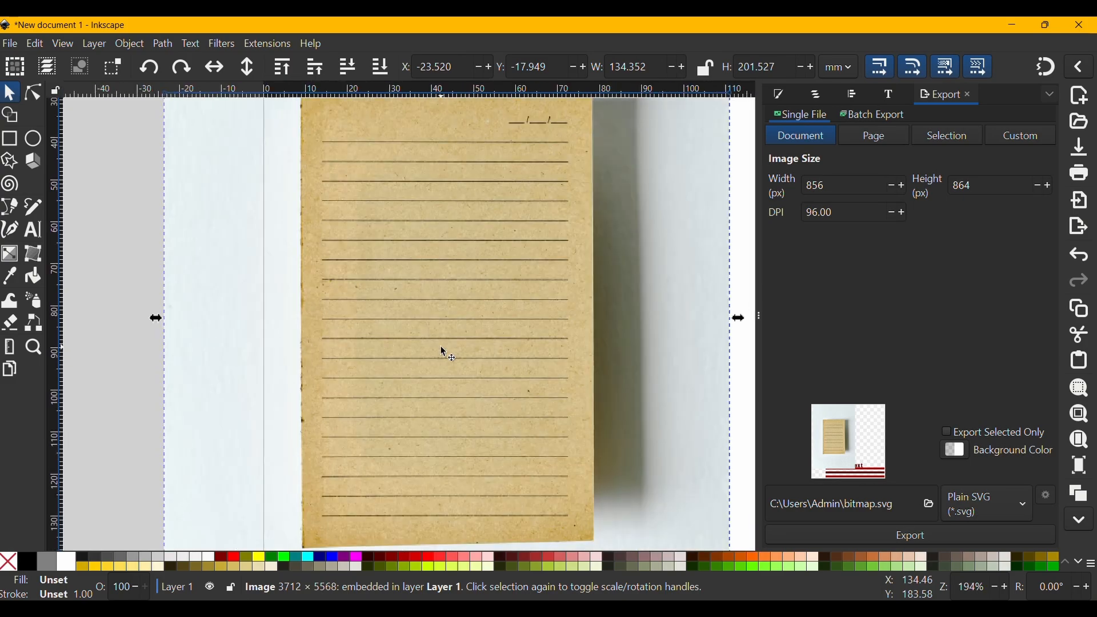
{"action": "scroll", "coordinate": [444, 353], "scroll_direction": "up", "scroll_amount": 2}
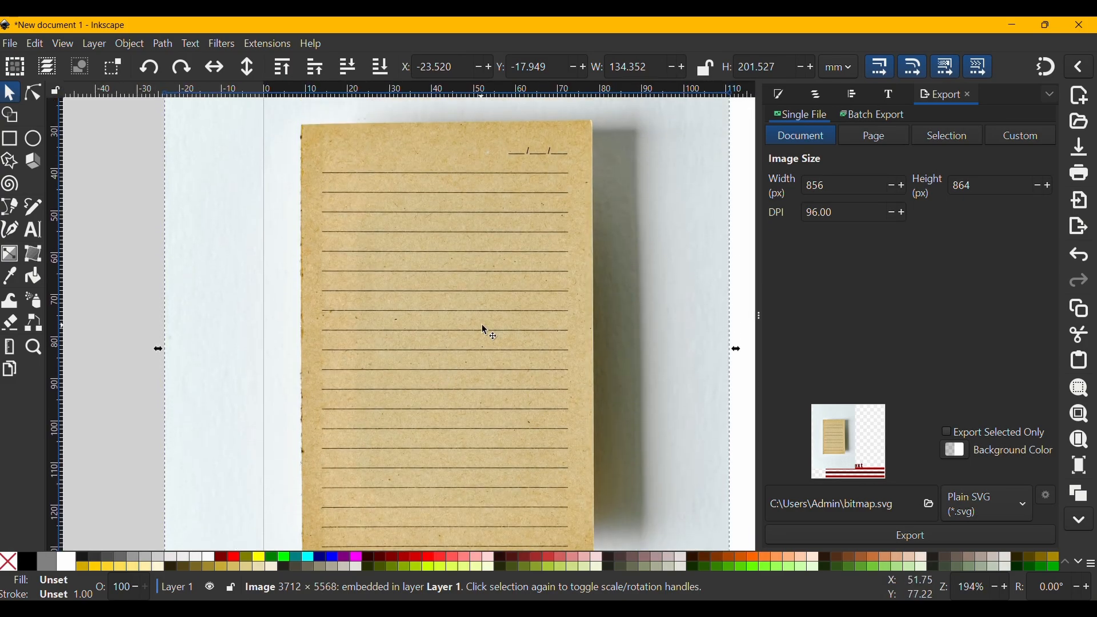
{"action": "key", "text": "b"}
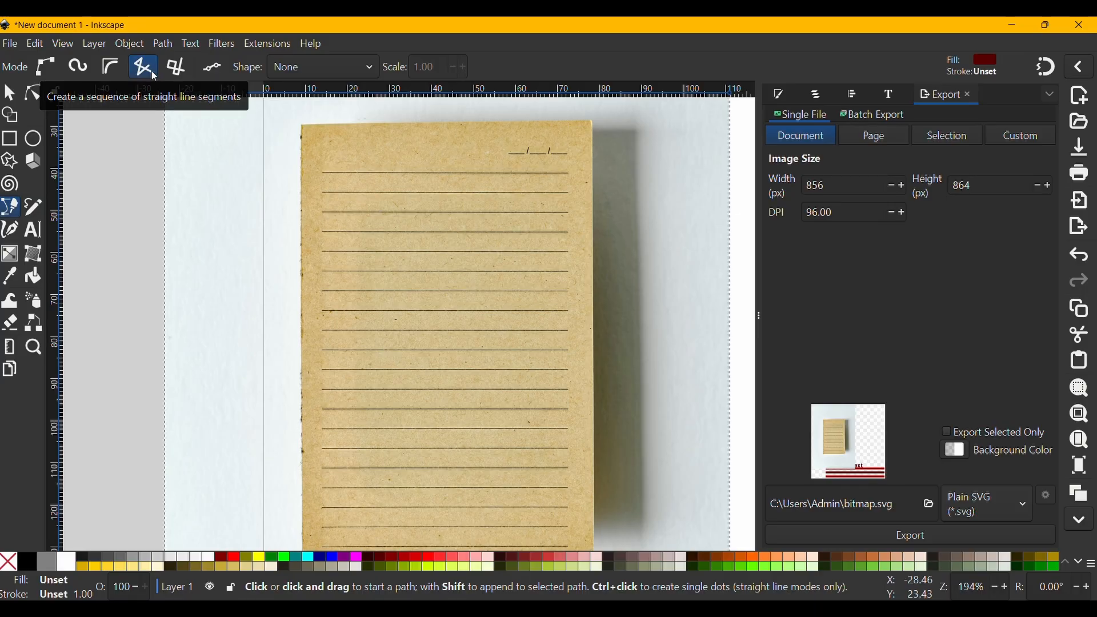
{"action": "left_click", "coordinate": [302, 126]}
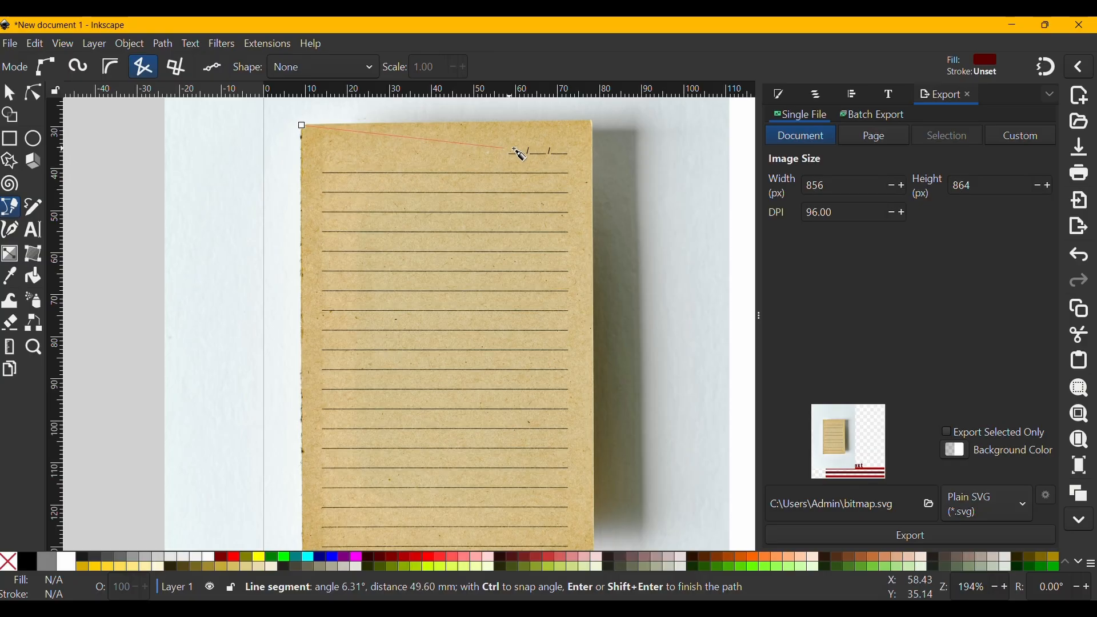
{"action": "scroll", "coordinate": [578, 134], "scroll_direction": "up", "scroll_amount": 4}
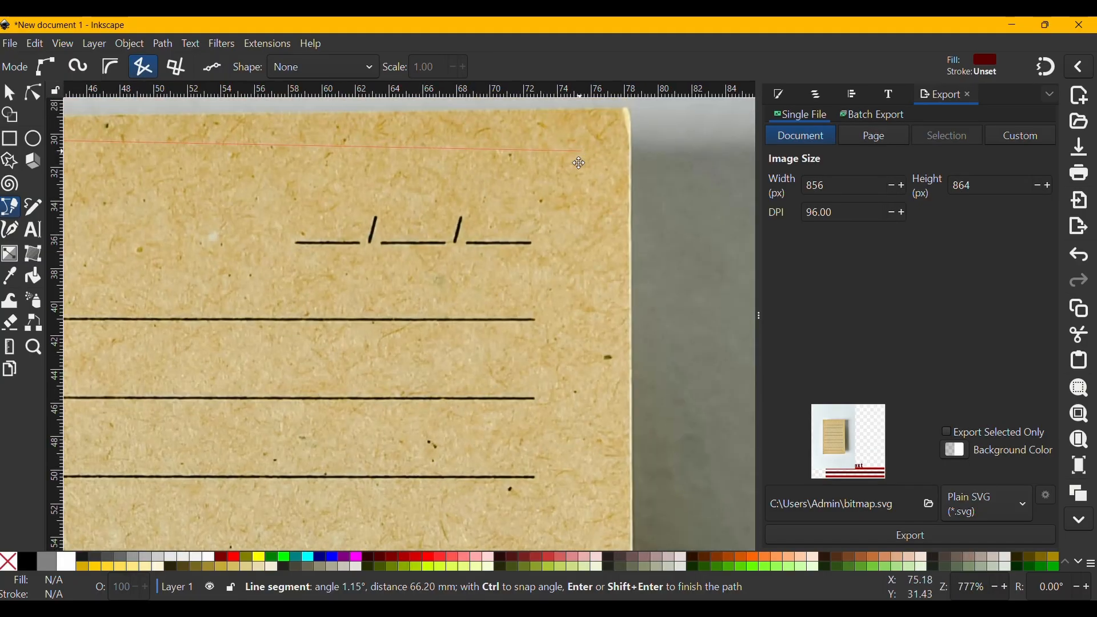
{"action": "left_click", "coordinate": [606, 148]}
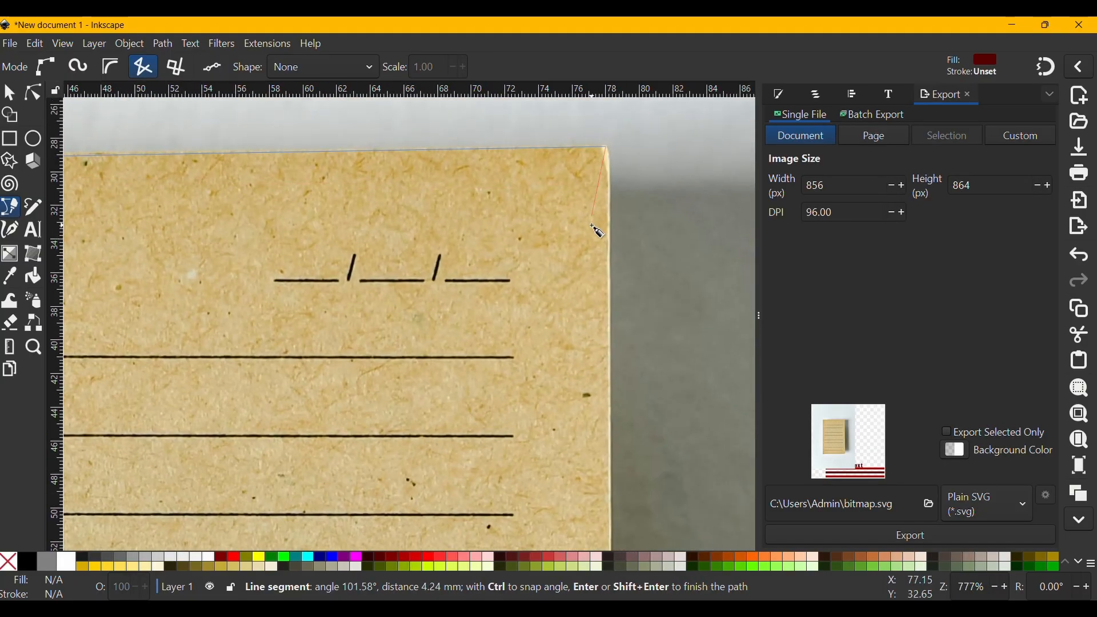
{"action": "scroll", "coordinate": [597, 231], "scroll_direction": "down", "scroll_amount": 10}
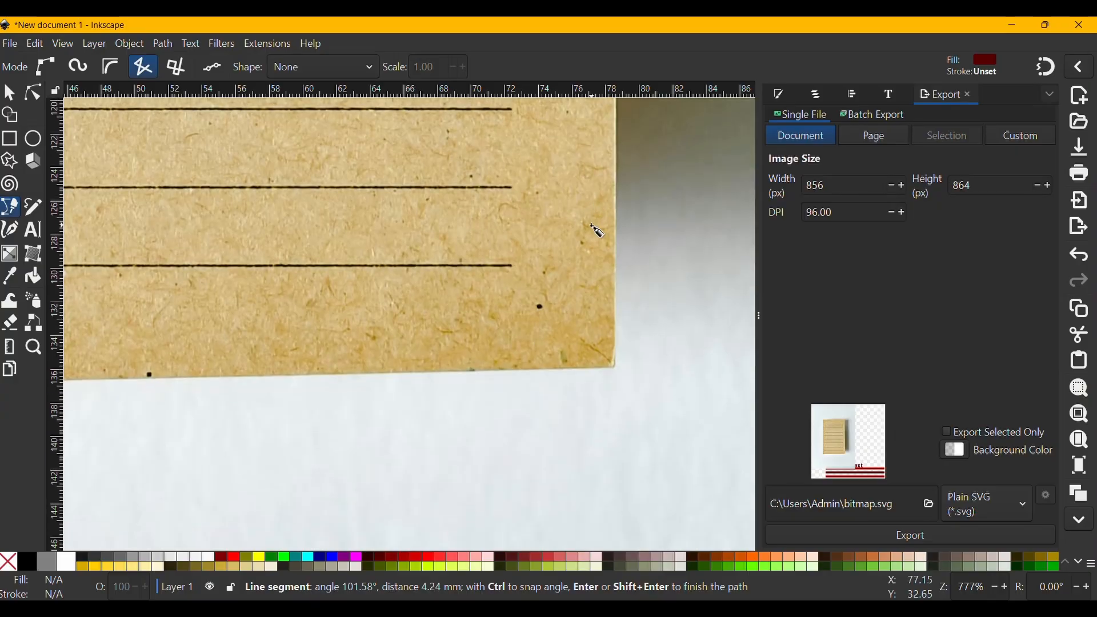
{"action": "left_click", "coordinate": [615, 367]}
{"action": "scroll", "coordinate": [615, 366], "scroll_direction": "left", "scroll_amount": 3}
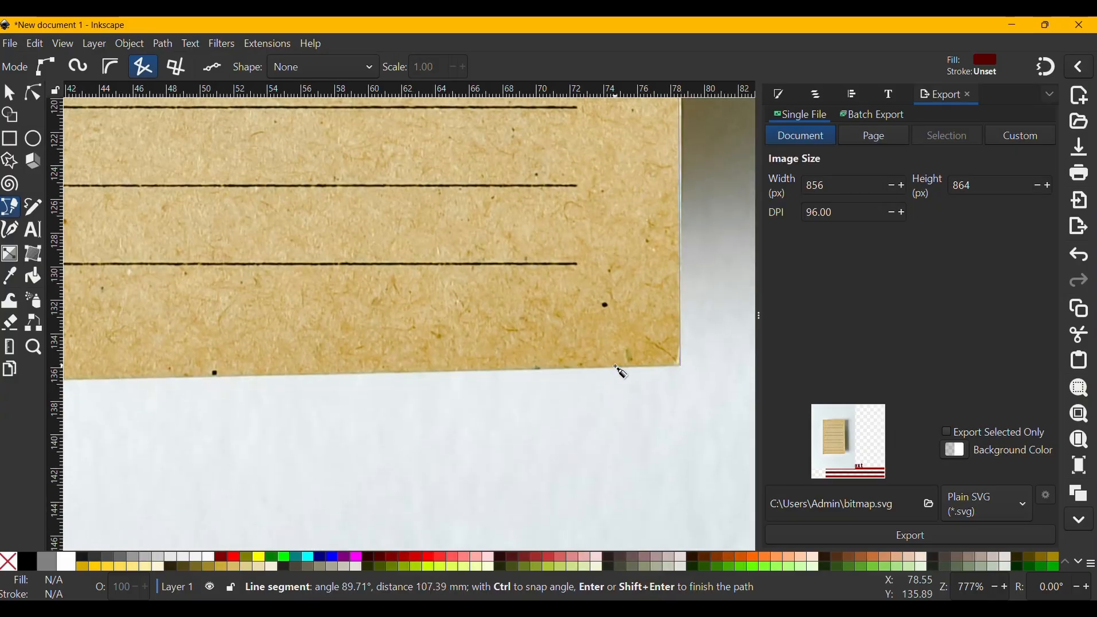
{"action": "scroll", "coordinate": [617, 371], "scroll_direction": "left", "scroll_amount": 15}
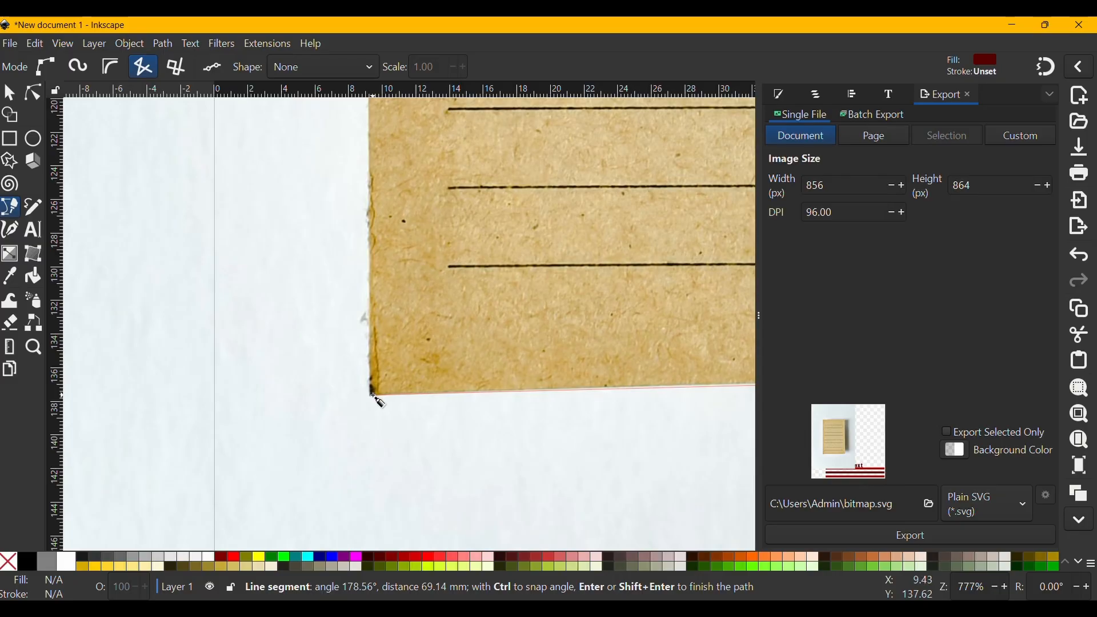
{"action": "left_click", "coordinate": [374, 395]}
{"action": "scroll", "coordinate": [431, 395], "scroll_direction": "up", "scroll_amount": 10}
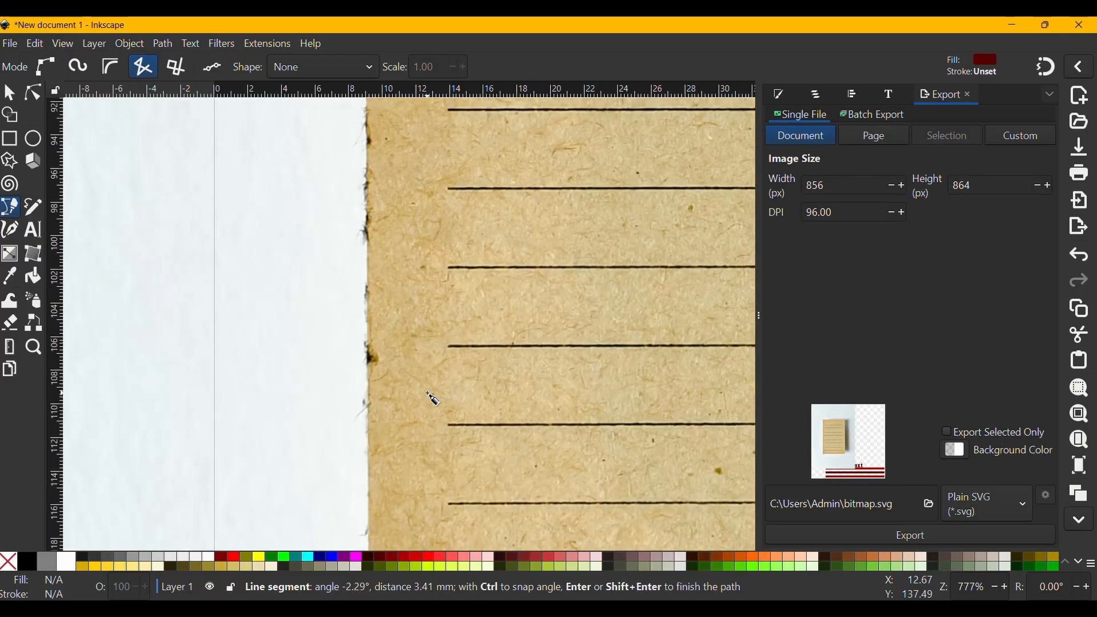
{"action": "scroll", "coordinate": [432, 399], "scroll_direction": "up", "scroll_amount": 15}
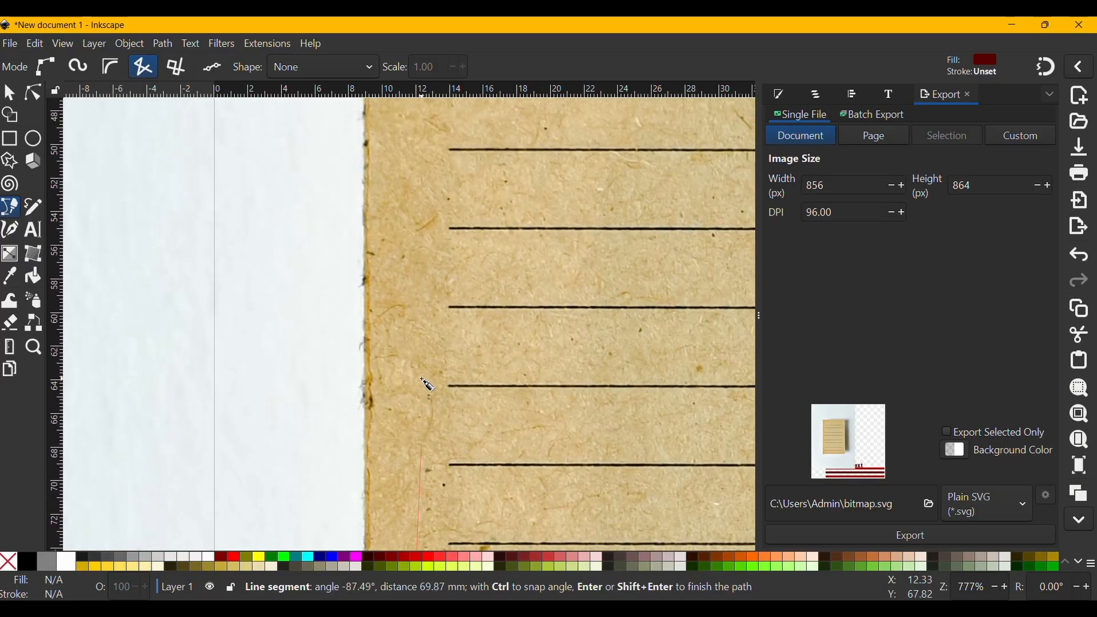
{"action": "scroll", "coordinate": [406, 354], "scroll_direction": "up", "scroll_amount": 15}
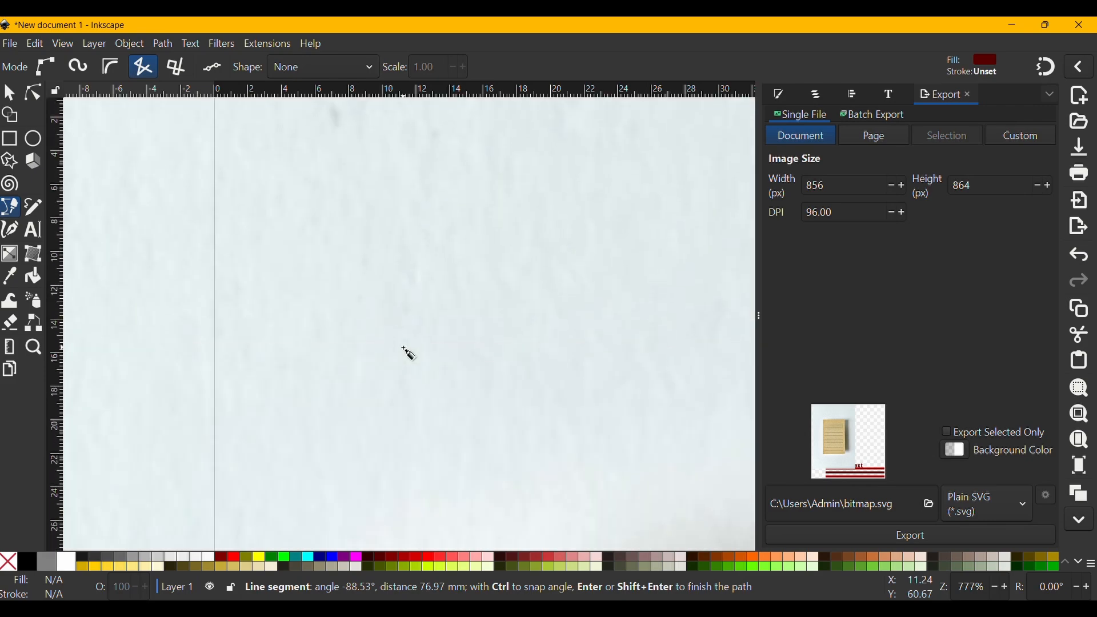
{"action": "scroll", "coordinate": [407, 354], "scroll_direction": "down", "scroll_amount": 5}
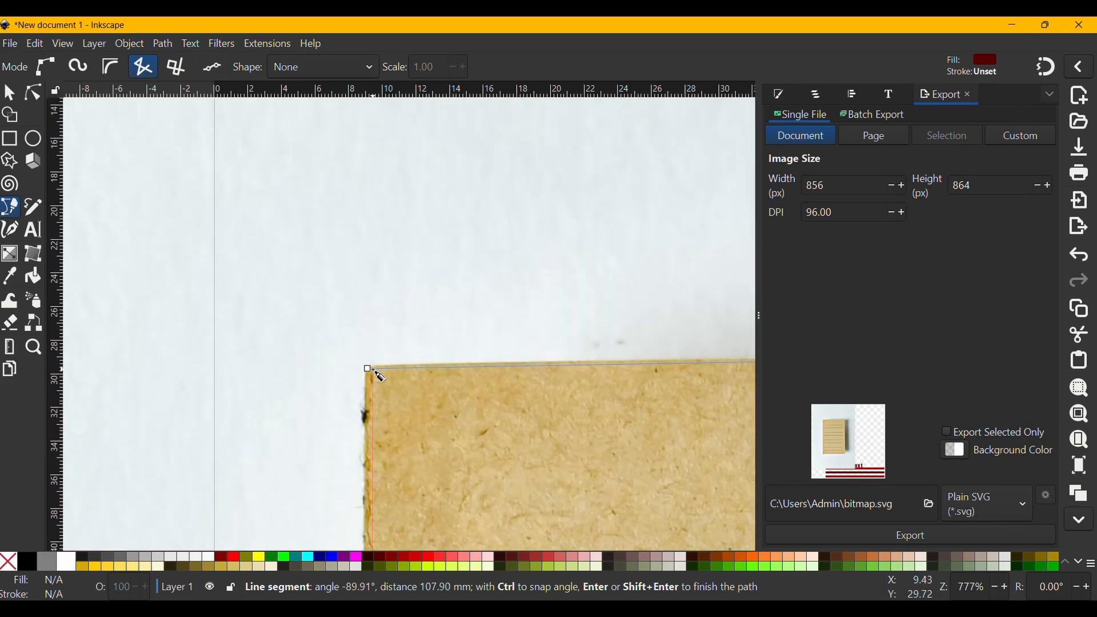
{"action": "left_click", "coordinate": [369, 370]}
{"action": "scroll", "coordinate": [399, 372], "scroll_direction": "down", "scroll_amount": 3, "text": "ctrl"}
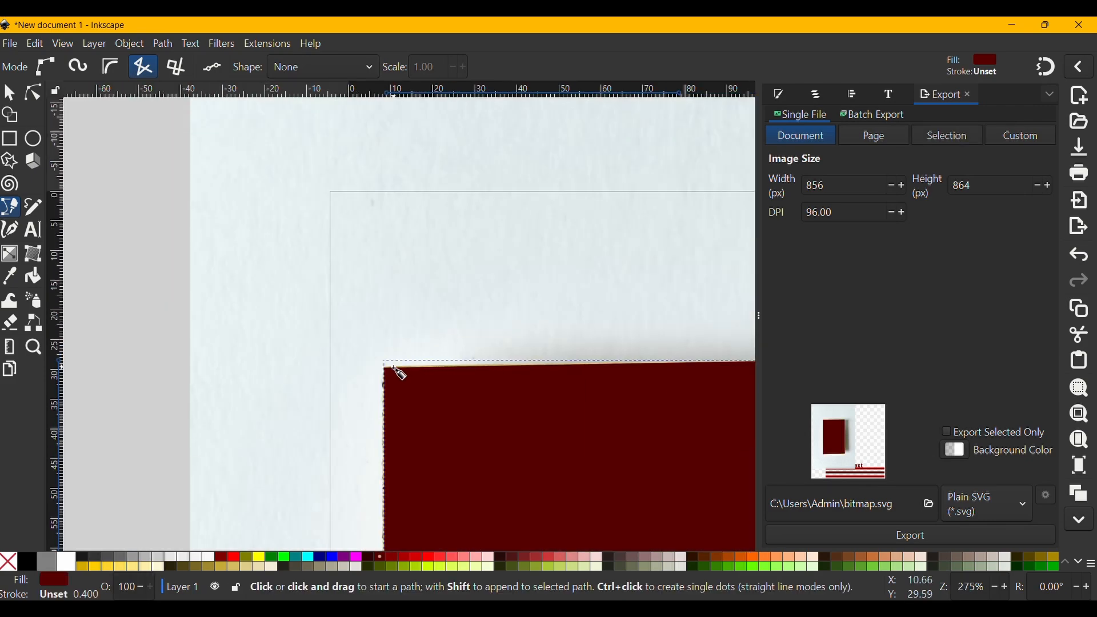
{"action": "scroll", "coordinate": [398, 372], "scroll_direction": "down", "scroll_amount": 3, "text": "ctrl"}
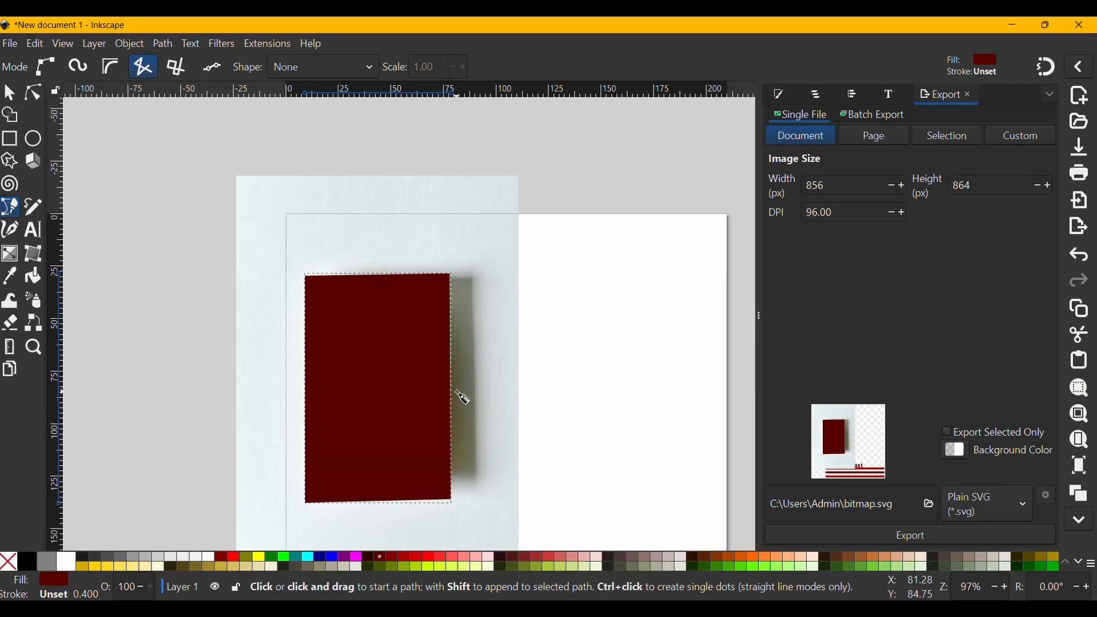
{"action": "key", "text": "s"}
{"action": "left_click", "coordinate": [573, 357]}
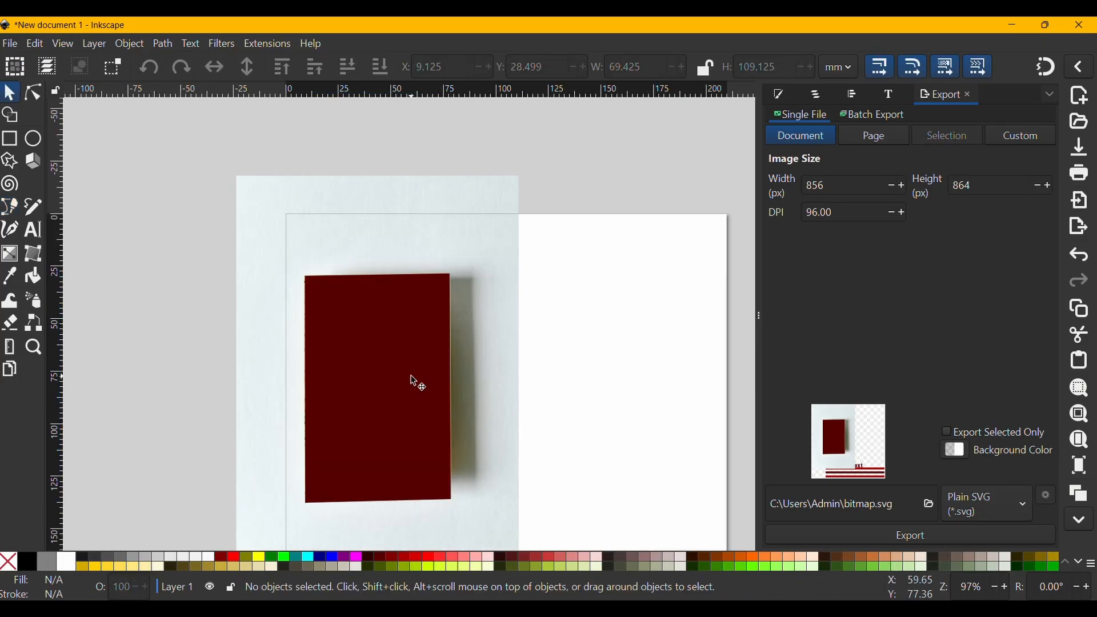
{"action": "left_click", "coordinate": [420, 382]}
{"action": "left_click", "coordinate": [557, 371]}
{"action": "scroll", "coordinate": [526, 217], "scroll_direction": "down", "scroll_amount": 5}
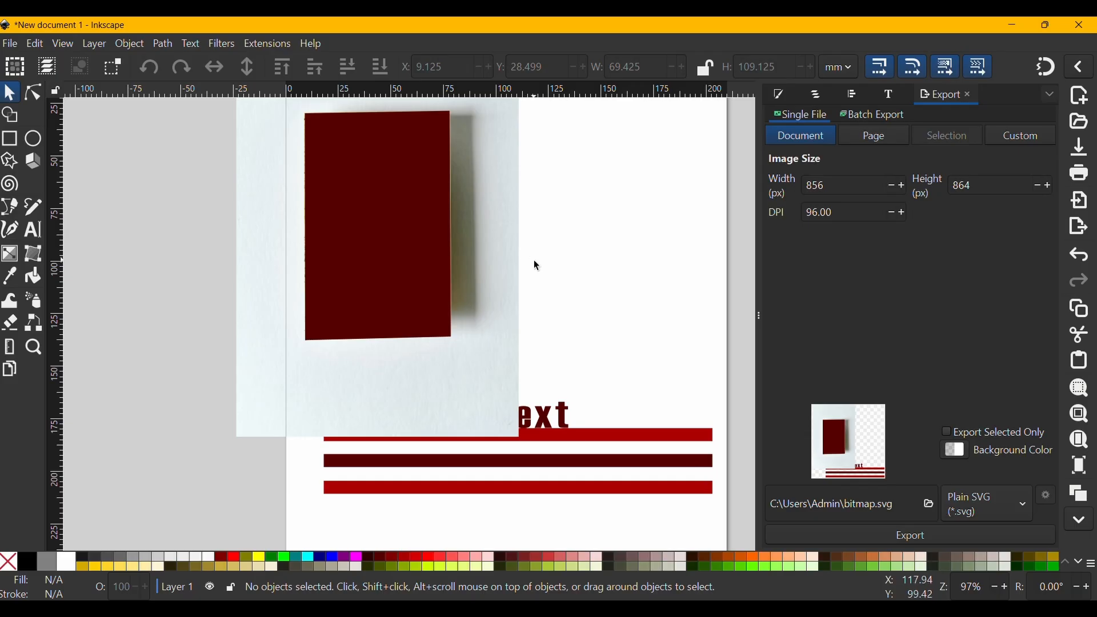
{"action": "scroll", "coordinate": [534, 265], "scroll_direction": "up", "scroll_amount": 3}
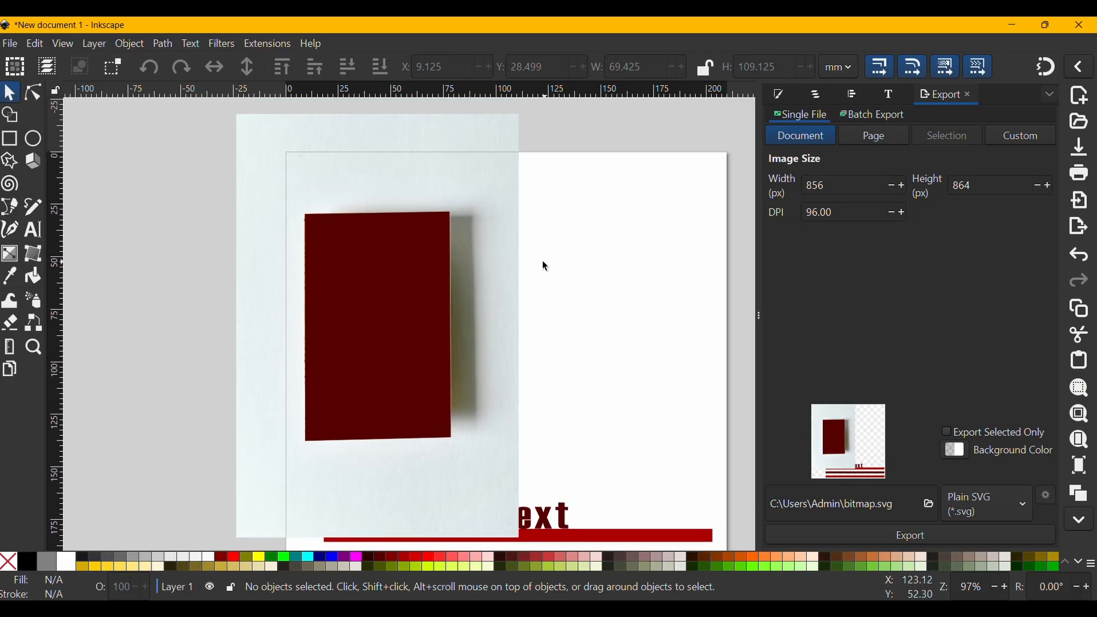
{"action": "left_click", "coordinate": [421, 267]}
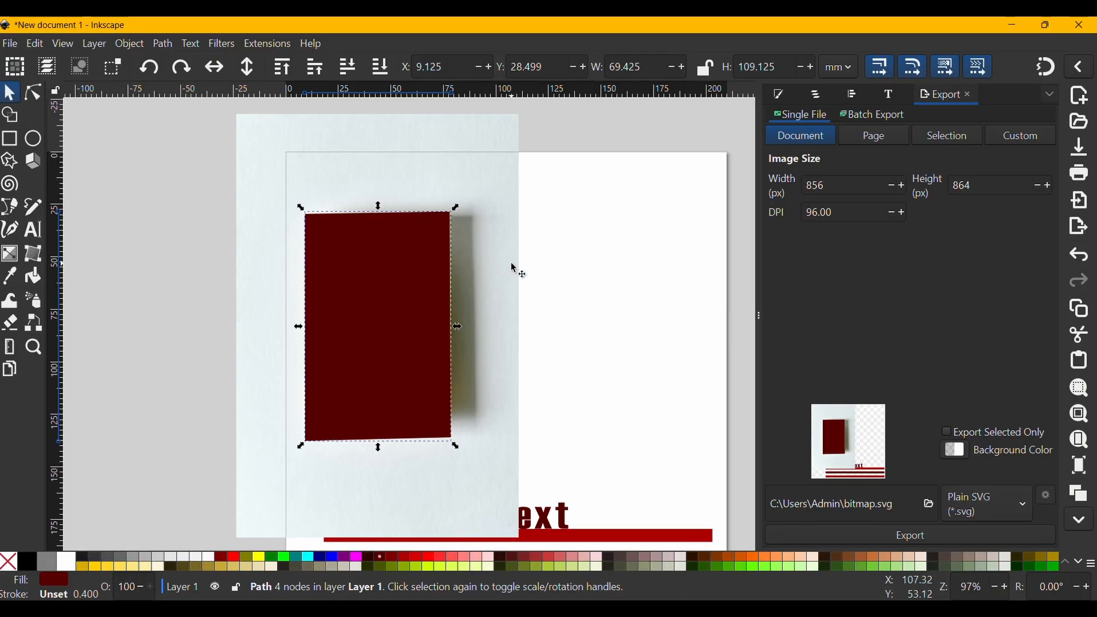
{"action": "left_click", "coordinate": [531, 264]}
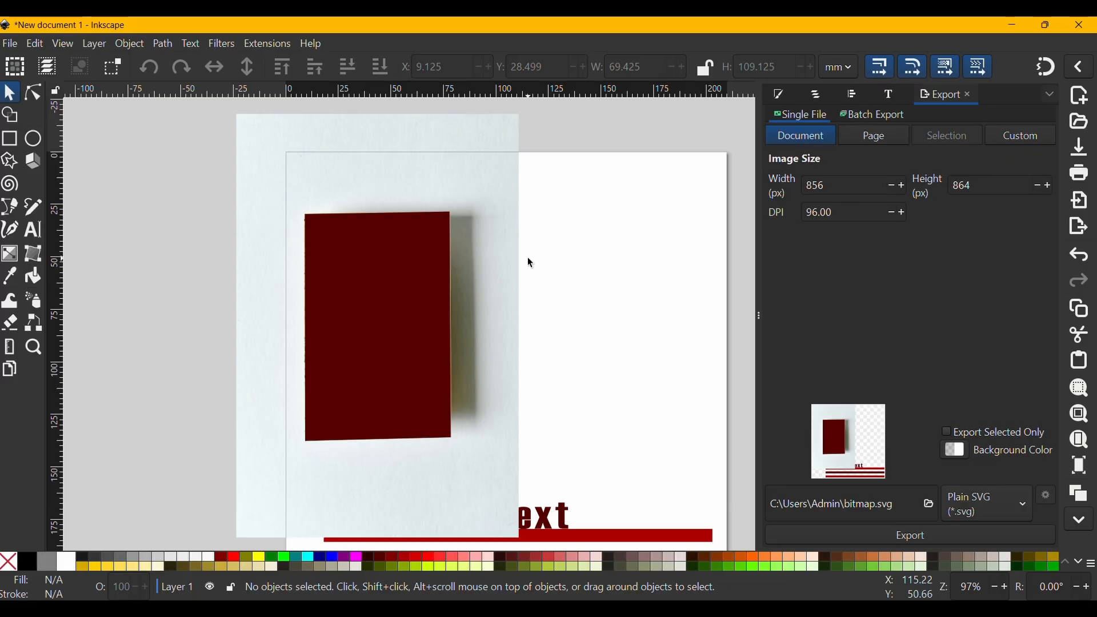
- Select the traced path together with the photo and clip the photo to the path
{"action": "left_click", "coordinate": [388, 270]}
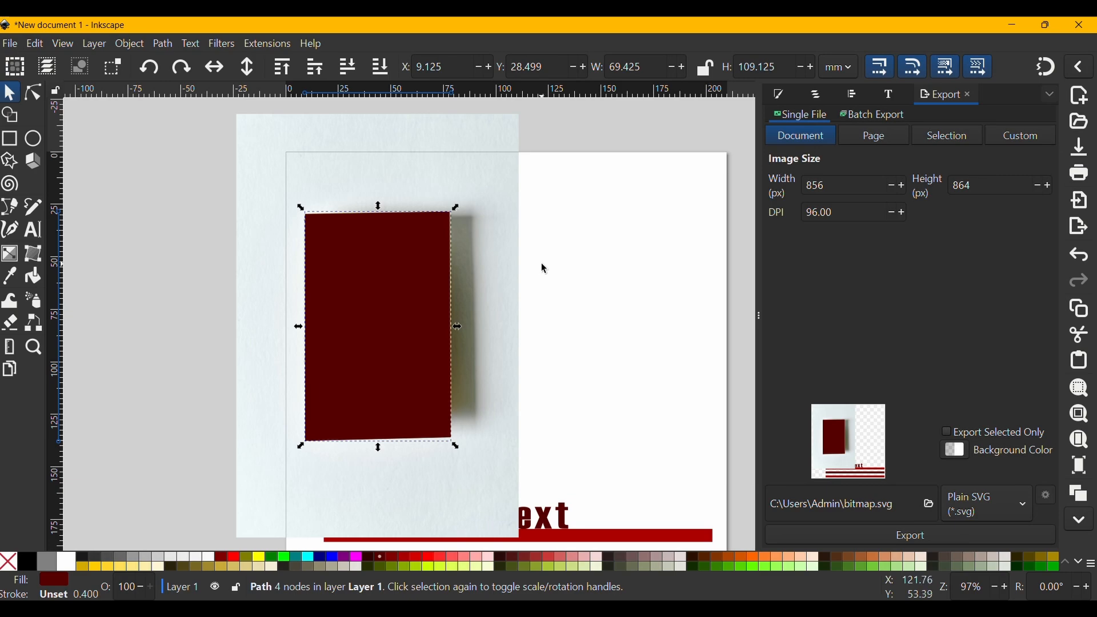
{"action": "left_click", "coordinate": [503, 269], "text": "shift"}
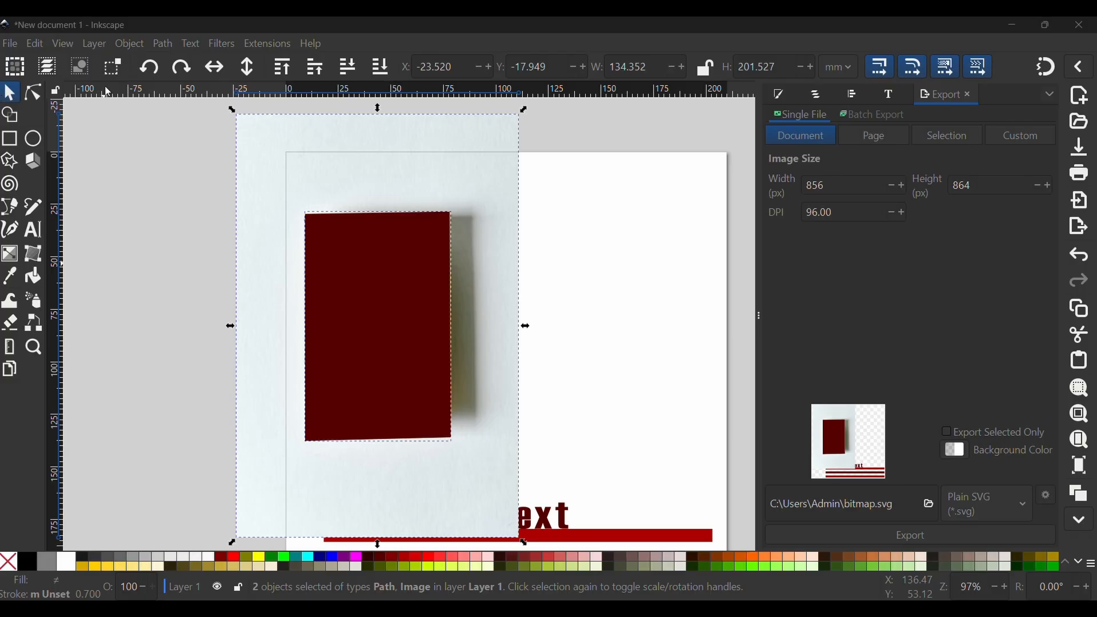
{"action": "left_click", "coordinate": [119, 44]}
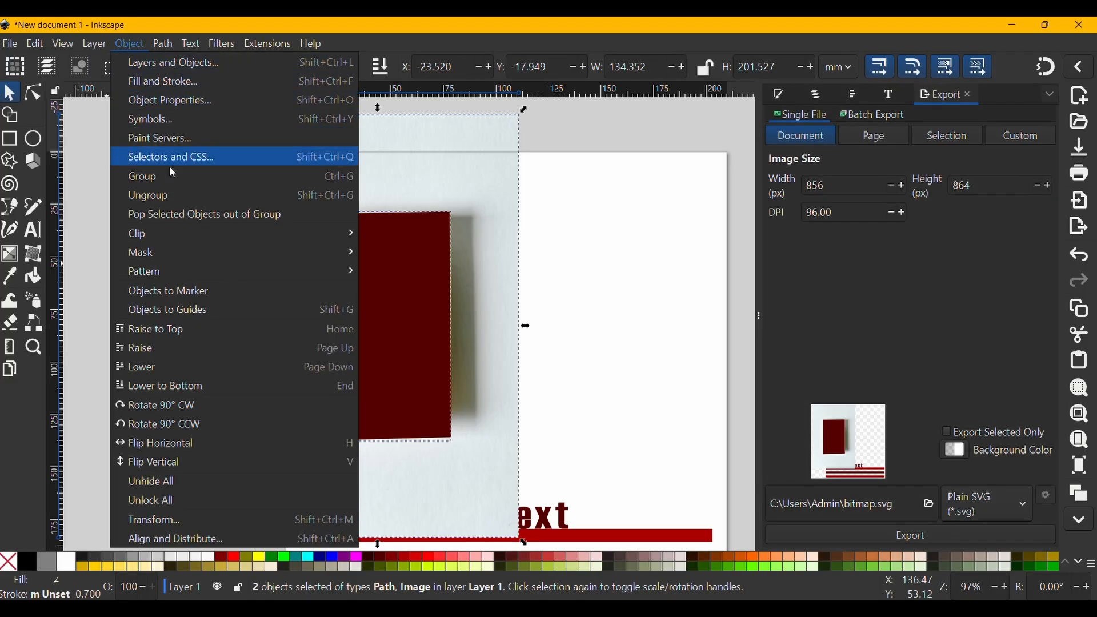
{"action": "mouse_move", "coordinate": [248, 238]}
{"action": "left_click", "coordinate": [395, 237]}
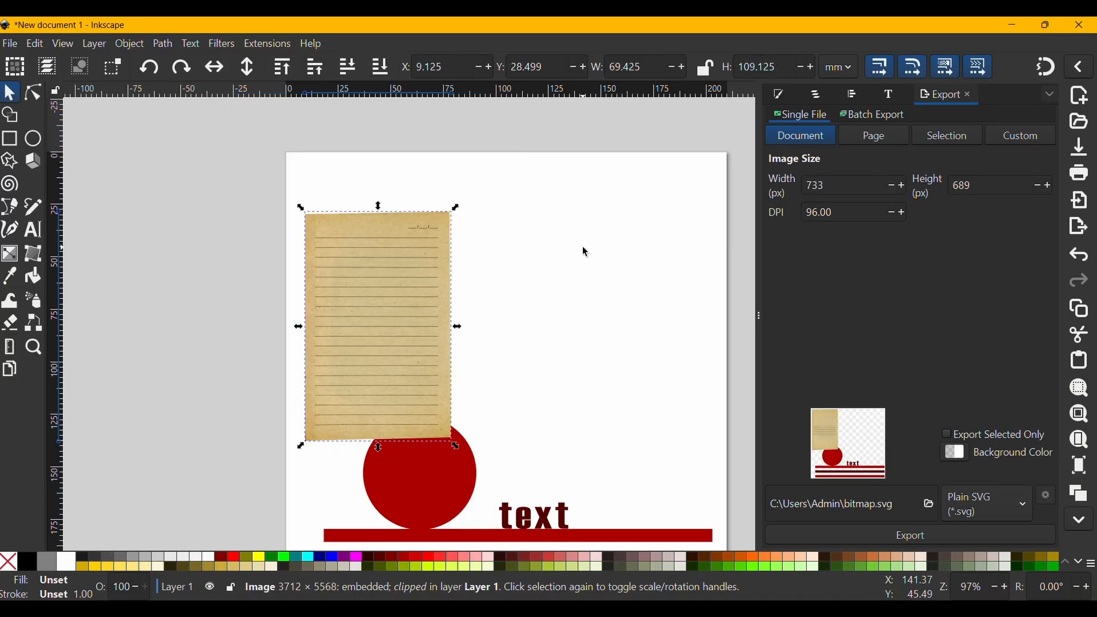
- Move the clipped paper onto the striped bars beside the circle and scale it to about 40 × 63 mm
{"action": "left_click", "coordinate": [582, 248]}
{"action": "left_click_drag", "start_coordinate": [394, 280], "coordinate": [598, 267]}
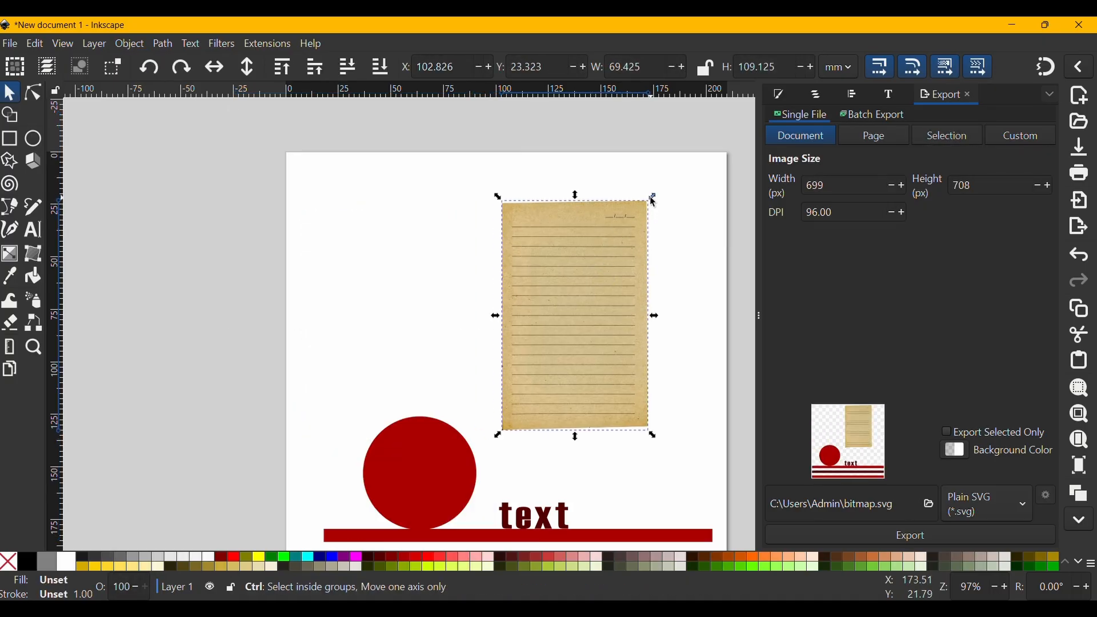
{"action": "left_click_drag", "start_coordinate": [650, 197], "coordinate": [577, 314]}
{"action": "left_click_drag", "start_coordinate": [524, 342], "coordinate": [523, 430]}
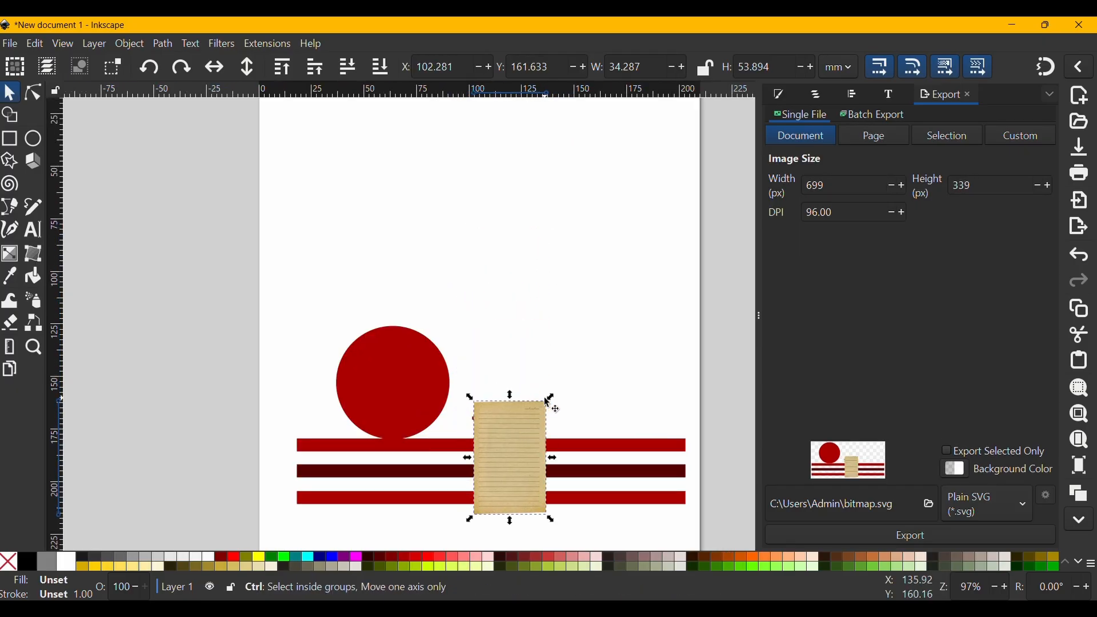
{"action": "left_click_drag", "start_coordinate": [552, 396], "coordinate": [563, 377]}
{"action": "left_click", "coordinate": [543, 401]}
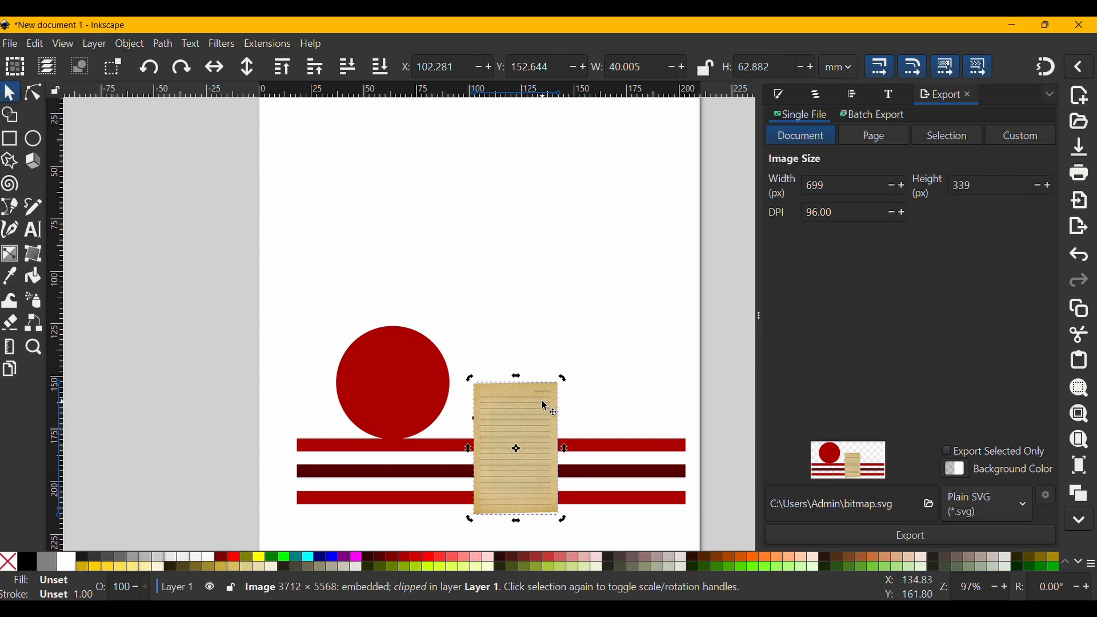
- Send the paper to the bottom beneath the text, scale it to about 48 × 76 mm and nudge it into place
{"action": "key", "text": "End"}
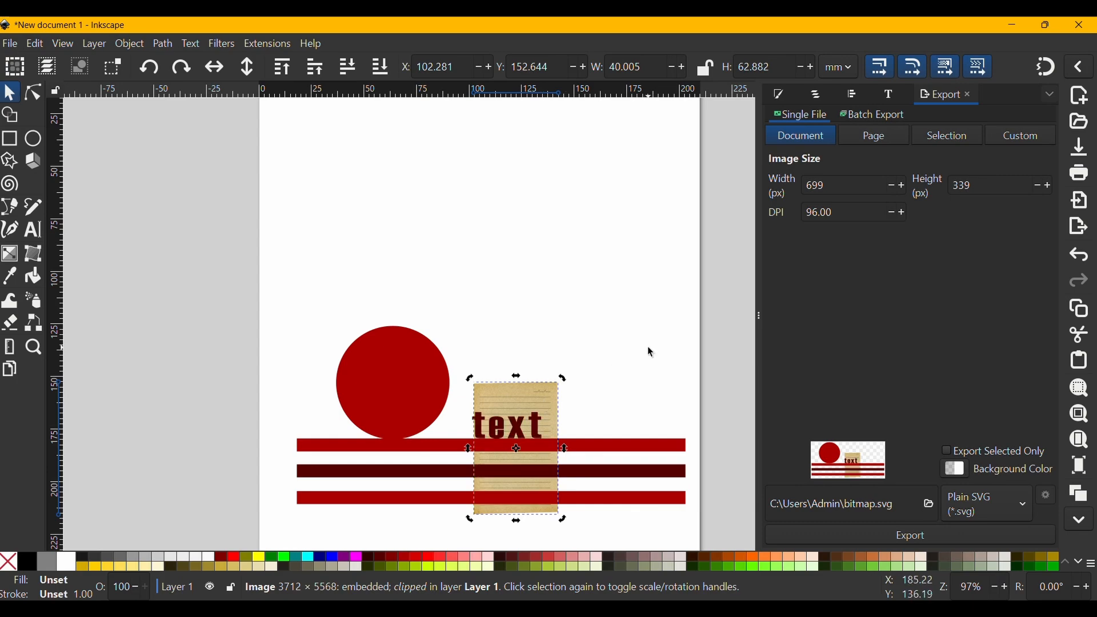
{"action": "left_click", "coordinate": [545, 392]}
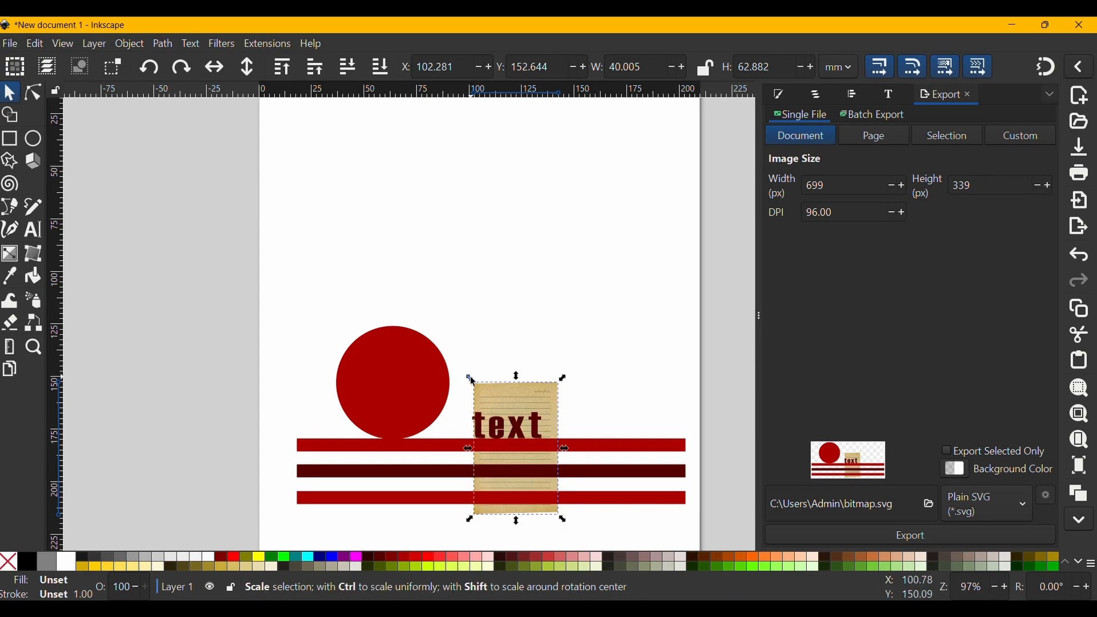
{"action": "left_click_drag", "start_coordinate": [472, 380], "coordinate": [456, 353]}
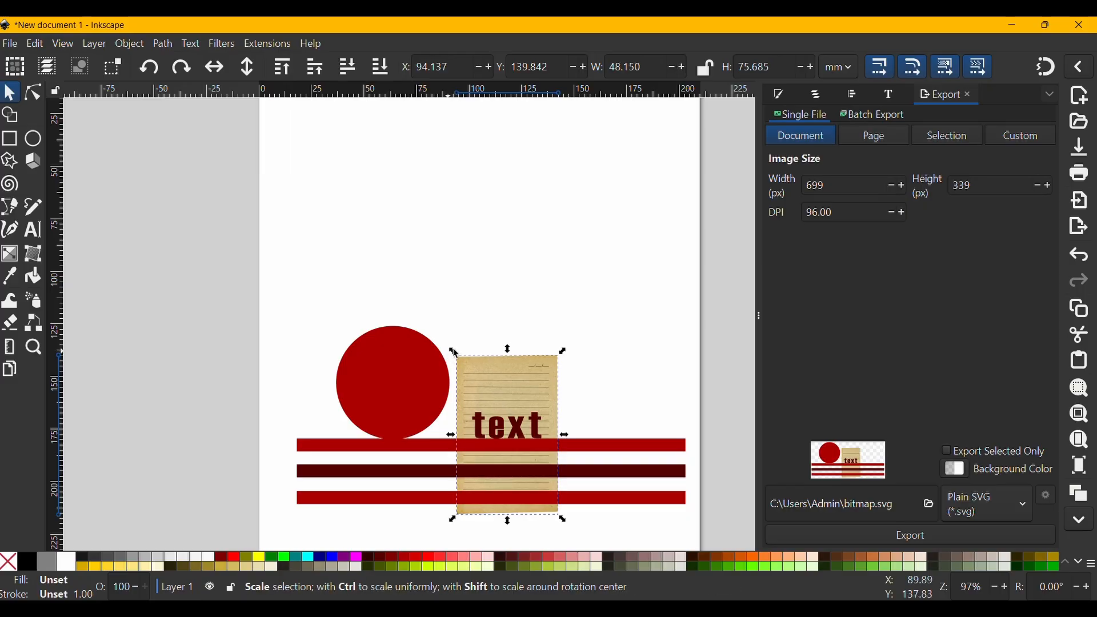
{"action": "left_click", "coordinate": [567, 315]}
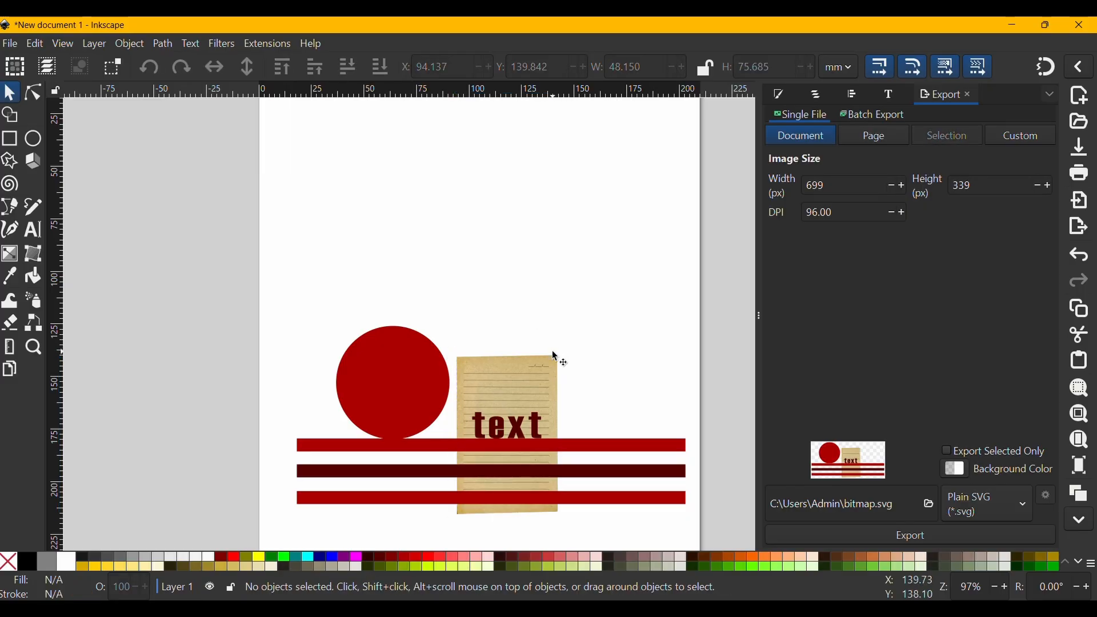
{"action": "left_click_drag", "start_coordinate": [550, 365], "coordinate": [557, 351]}
{"action": "left_click", "coordinate": [605, 350]}
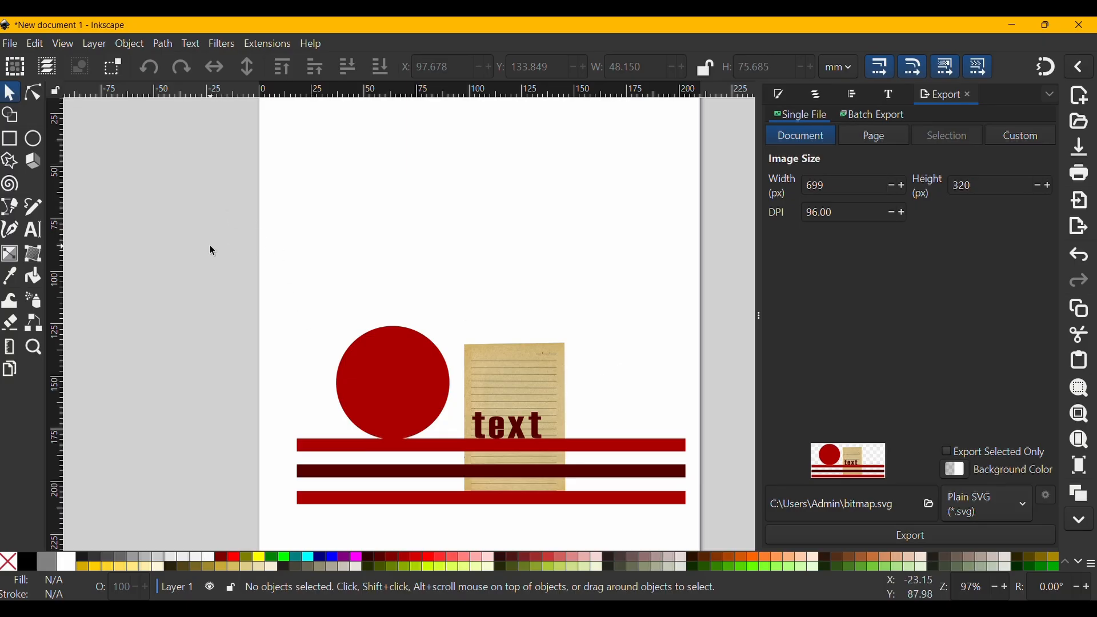
- Set the export background color to HSL 155, 60, 52 with alpha 0
{"action": "key", "text": "ctrl"}
{"action": "left_click", "coordinate": [957, 475]}
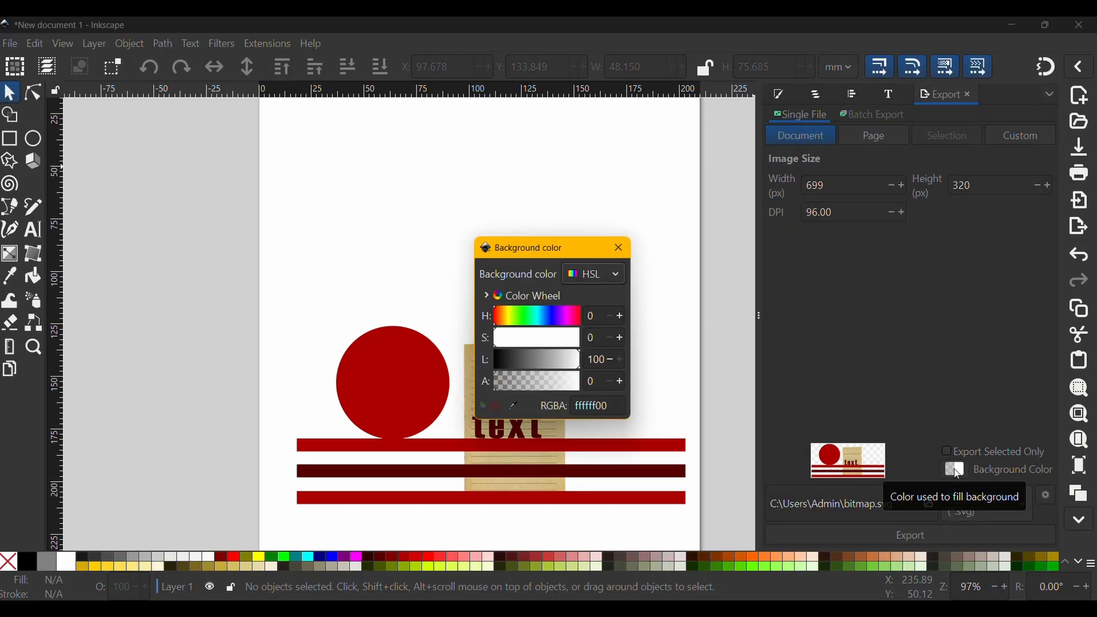
{"action": "left_click_drag", "start_coordinate": [531, 387], "coordinate": [578, 381]}
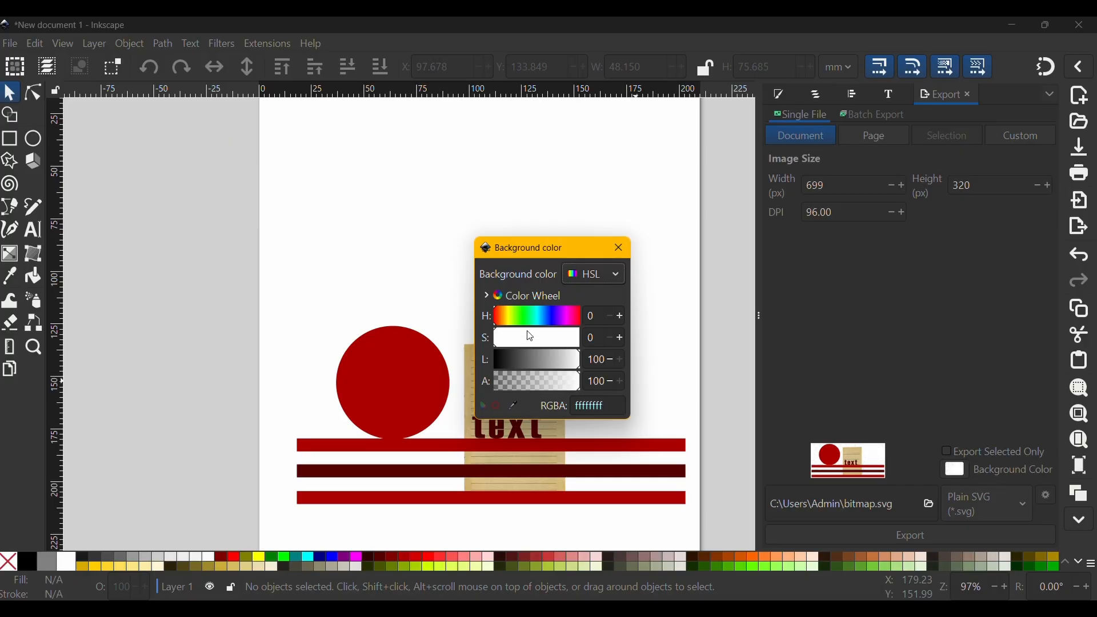
{"action": "left_click", "coordinate": [531, 315]}
{"action": "left_click_drag", "start_coordinate": [521, 337], "coordinate": [543, 343]}
{"action": "left_click", "coordinate": [538, 360]}
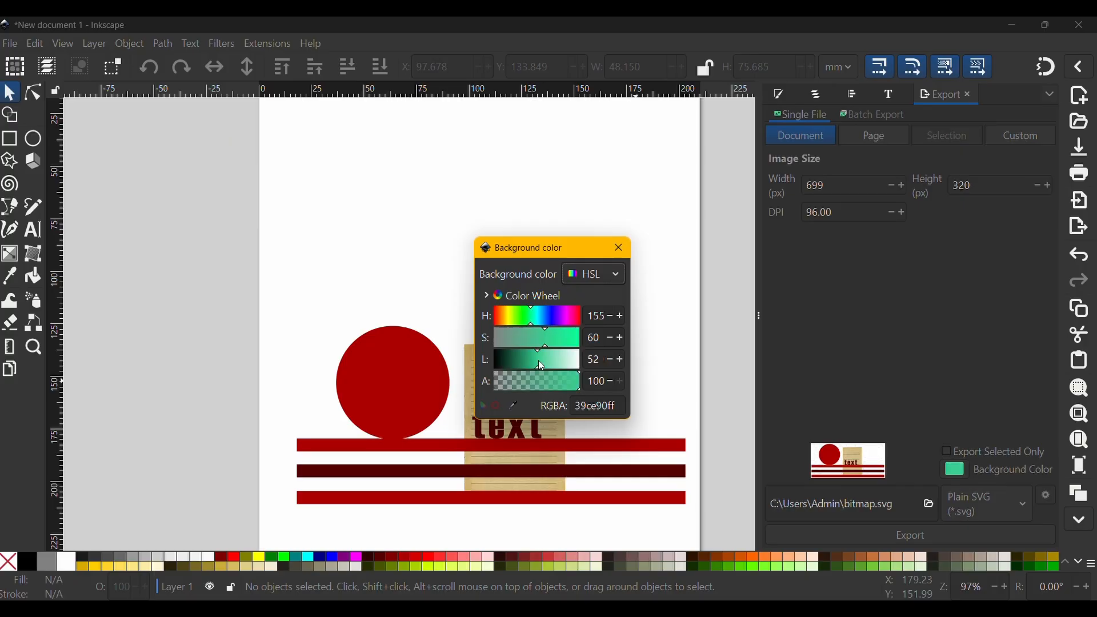
{"action": "left_click_drag", "start_coordinate": [562, 391], "coordinate": [475, 392]}
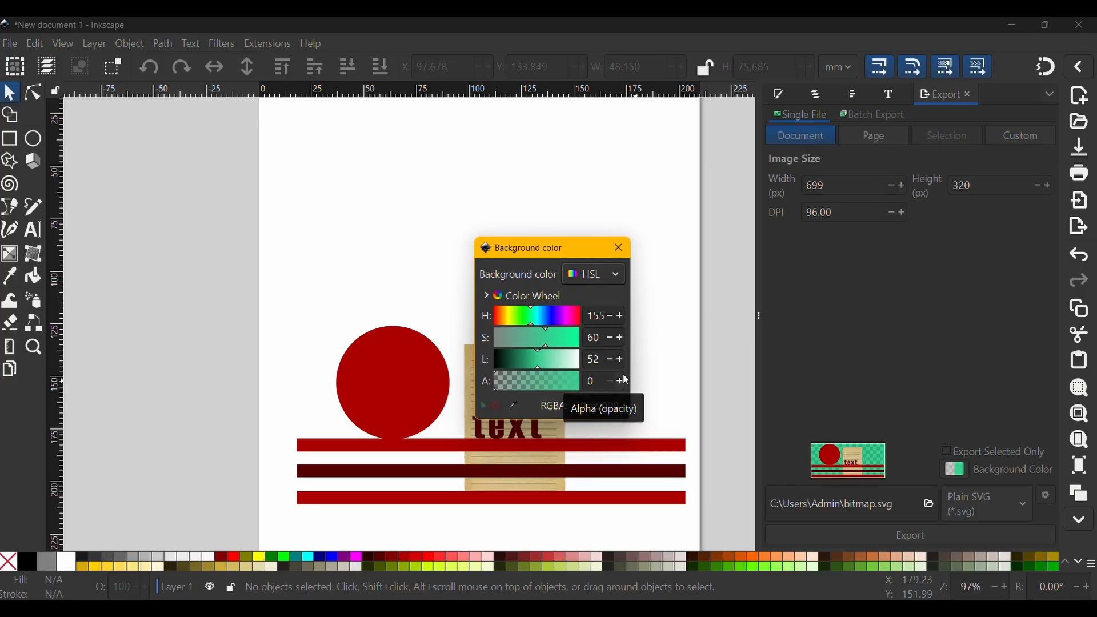
{"action": "left_click", "coordinate": [620, 249]}
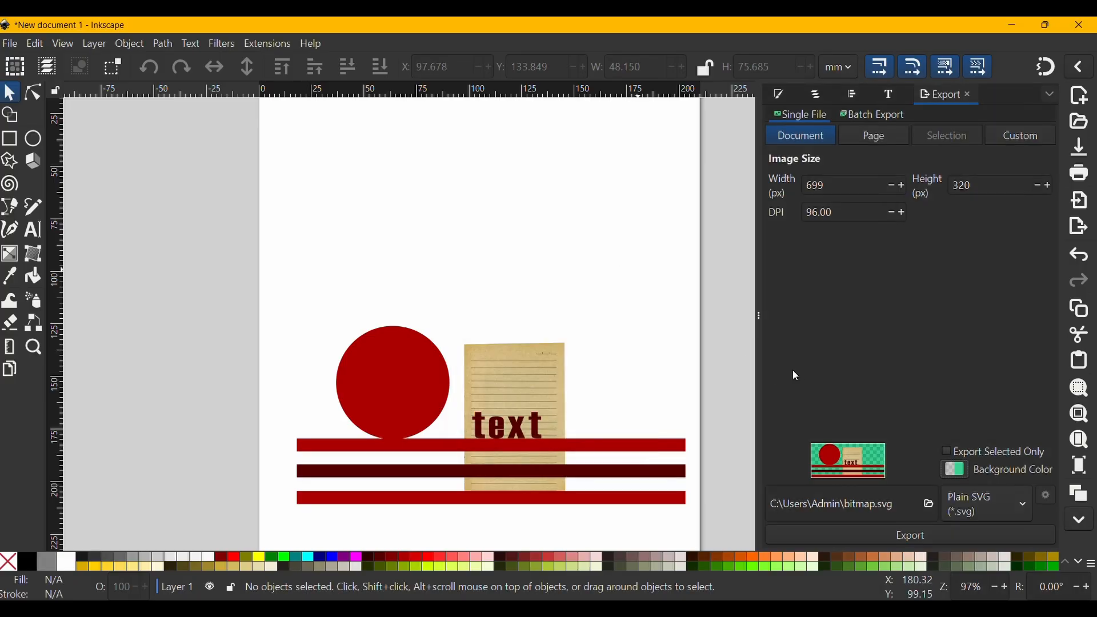
- Export the document as a PNG file named t.png
{"action": "left_click", "coordinate": [981, 505]}
{"action": "left_click", "coordinate": [981, 503]}
{"action": "left_click", "coordinate": [982, 504]}
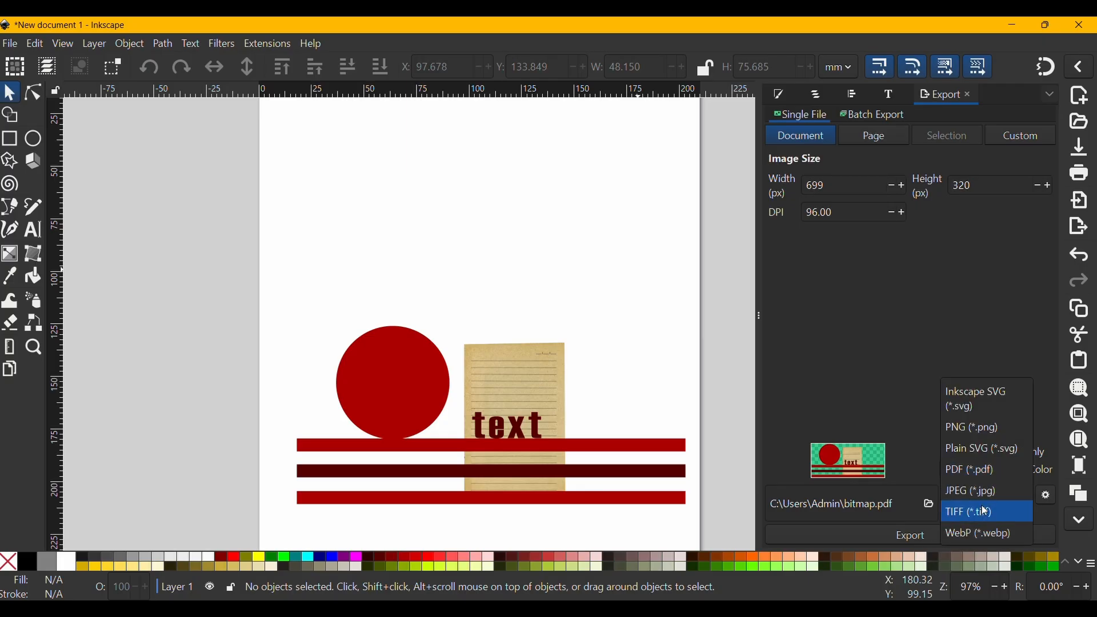
{"action": "left_click", "coordinate": [971, 428]}
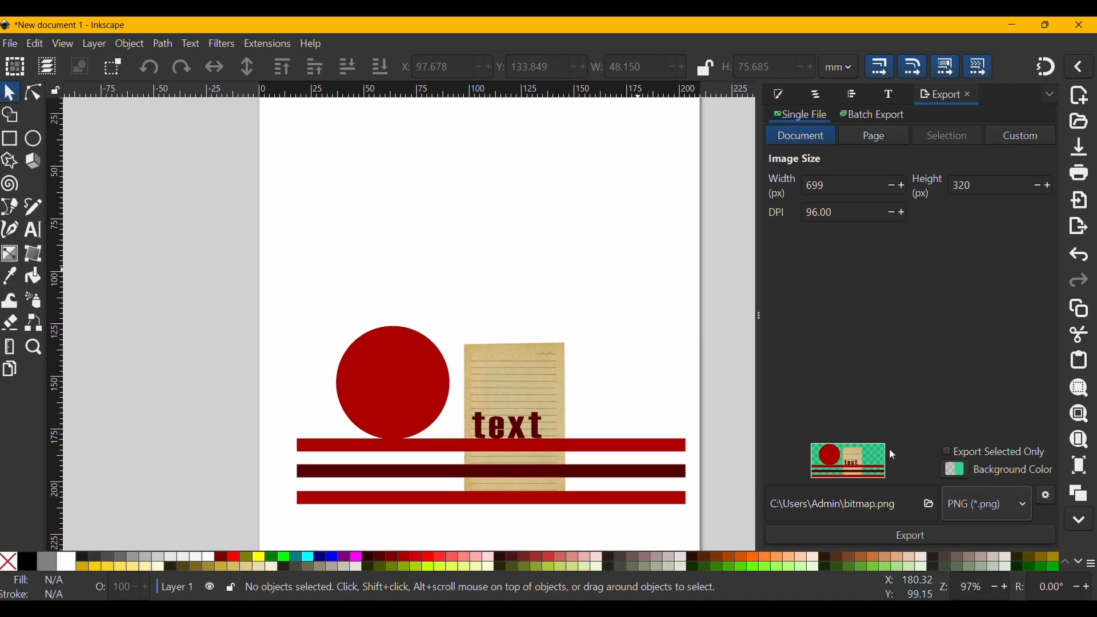
{"action": "double_click", "coordinate": [866, 506]}
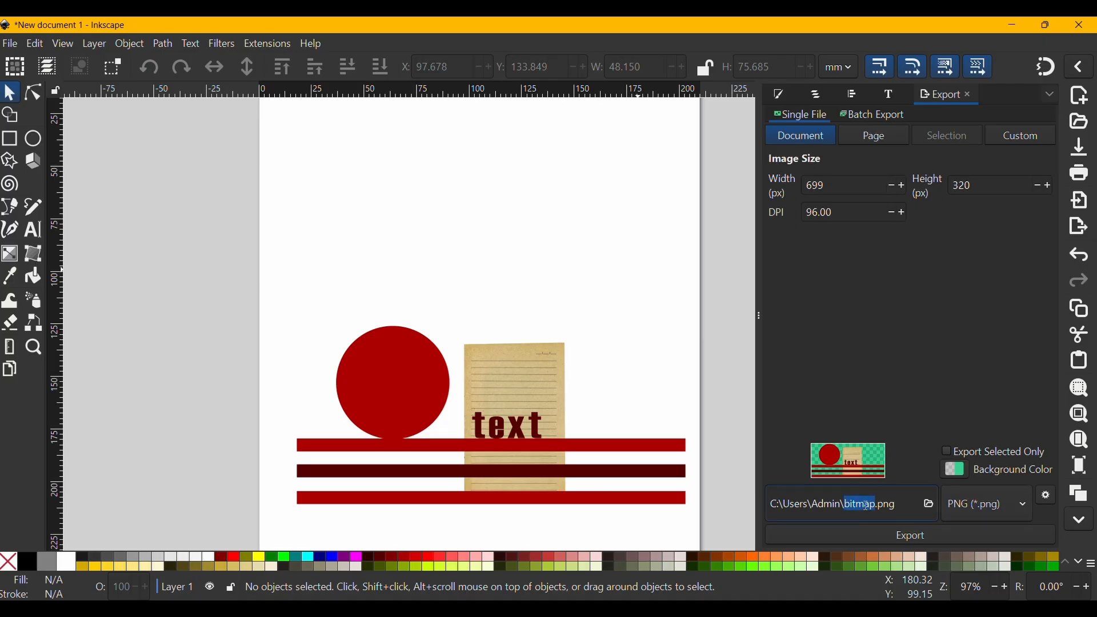
{"action": "type", "text": "t"}
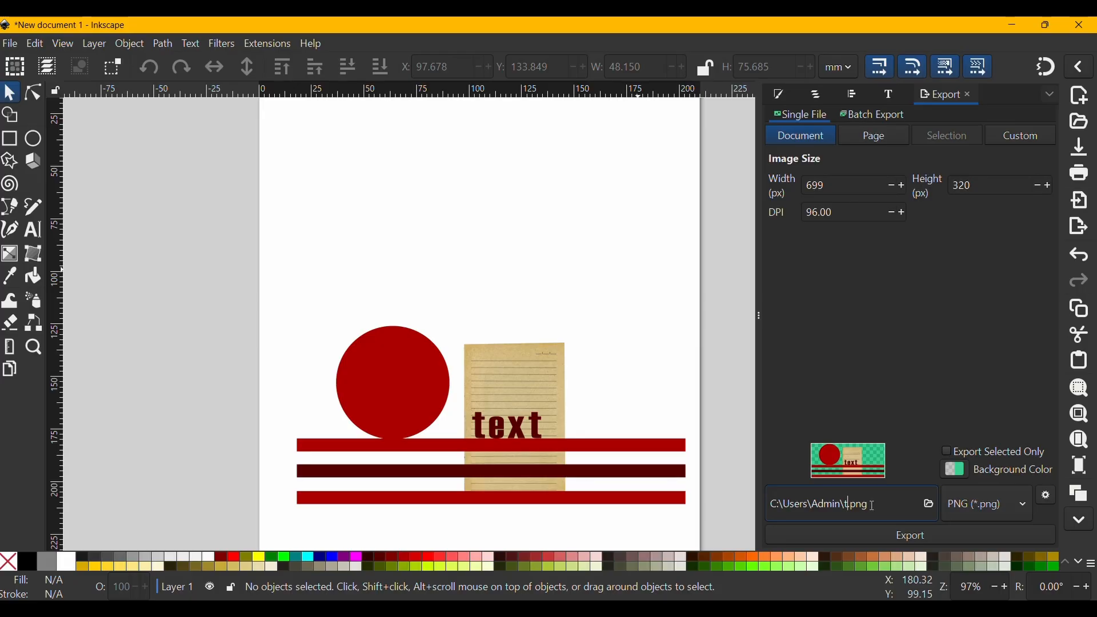
{"action": "left_click", "coordinate": [908, 534]}
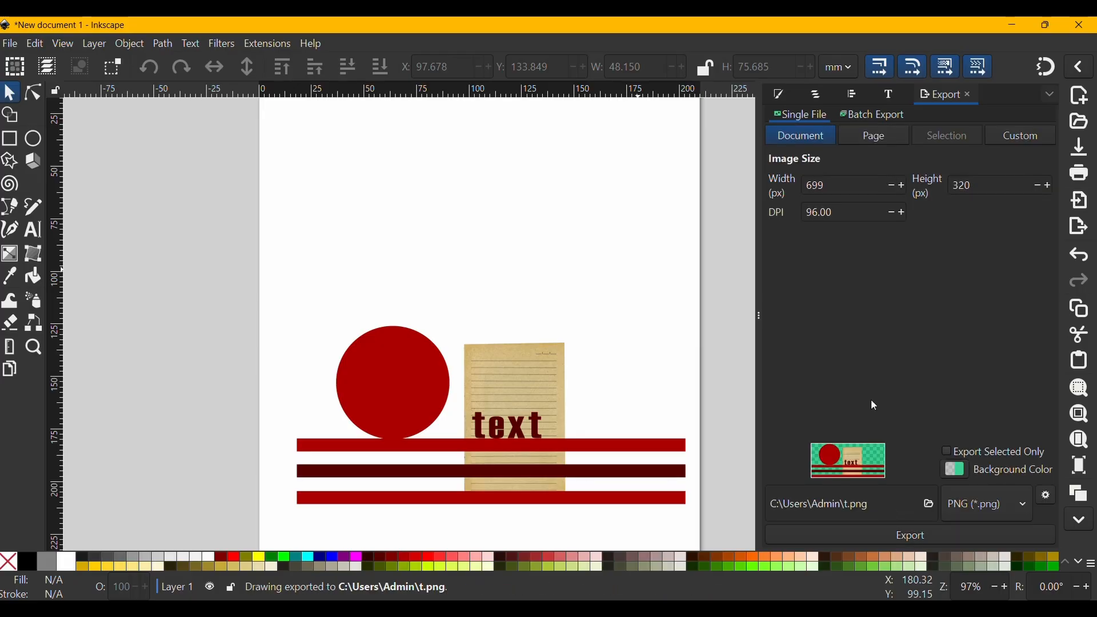